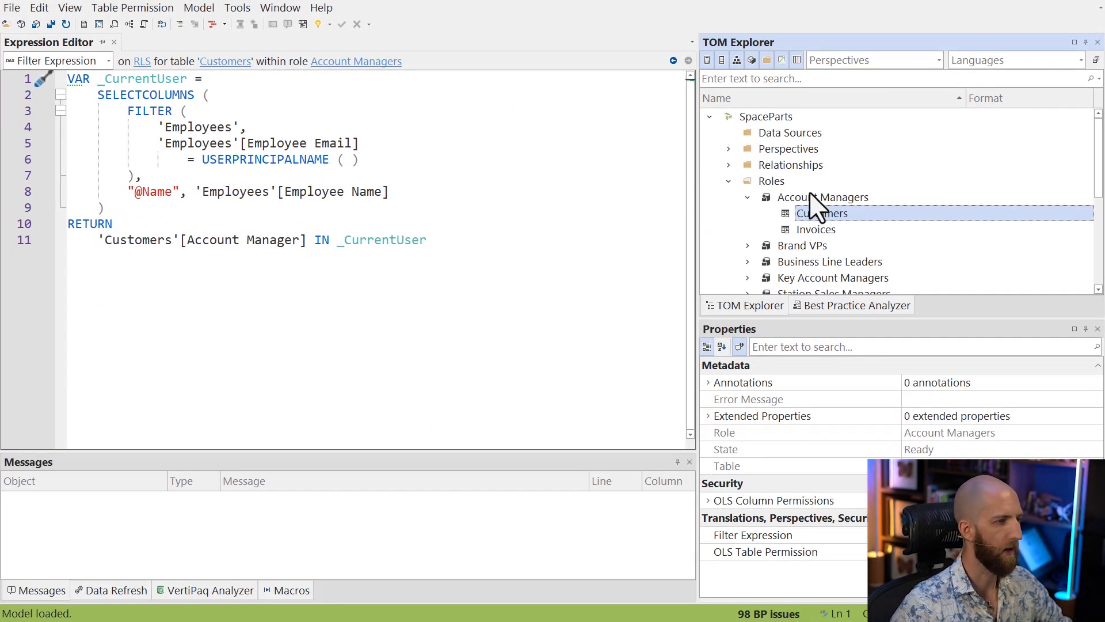
Collapse the roles and open a data preview of the Customers table among the dimension tables
{"action": "left_click", "coordinate": [728, 180]}
{"action": "left_click", "coordinate": [578, 288]}
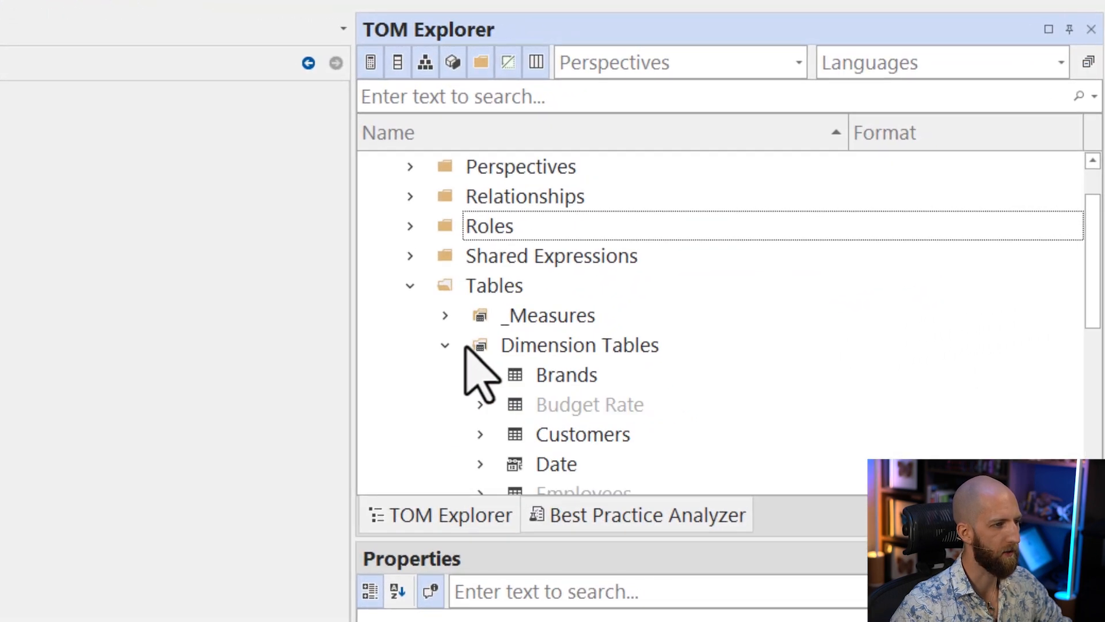
{"action": "scroll", "coordinate": [639, 328], "scroll_direction": "down", "scroll_amount": 1}
{"action": "right_click", "coordinate": [671, 288]}
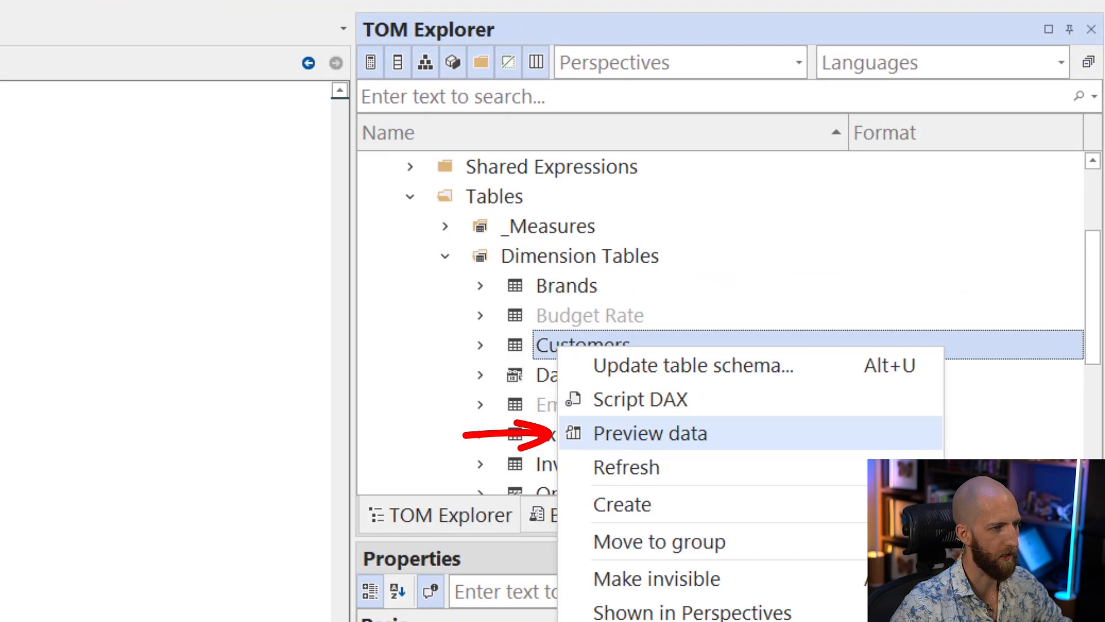
{"action": "left_click", "coordinate": [650, 433]}
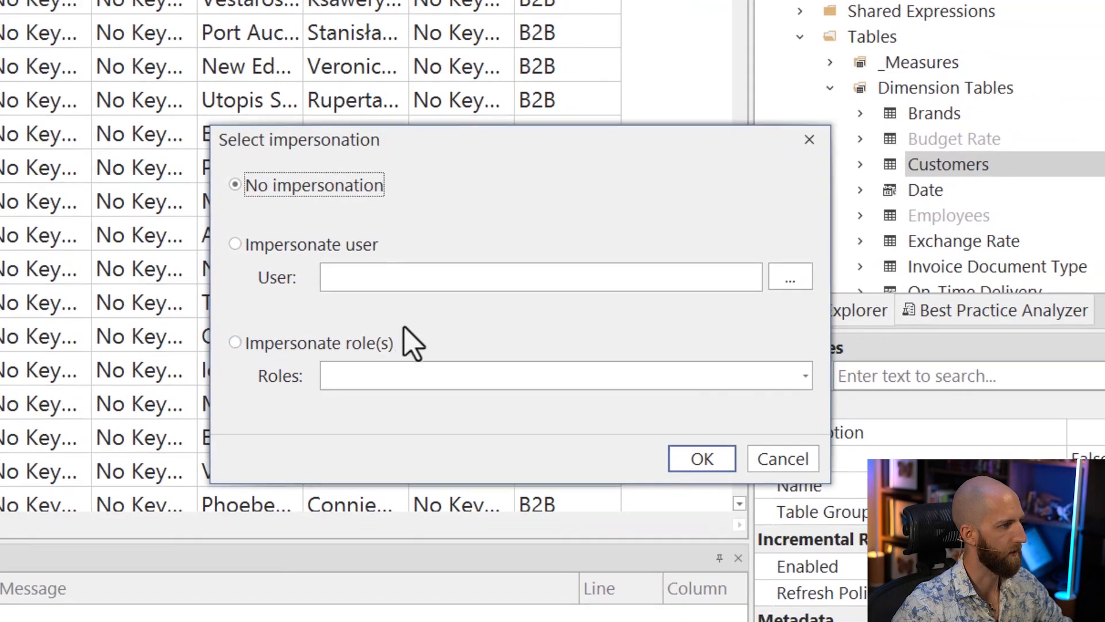
Impersonate a user by e-mail in the Customers preview and widen the Account Manager column to fit its full names
{"action": "left_click", "coordinate": [503, 329]}
{"action": "left_click", "coordinate": [538, 363]}
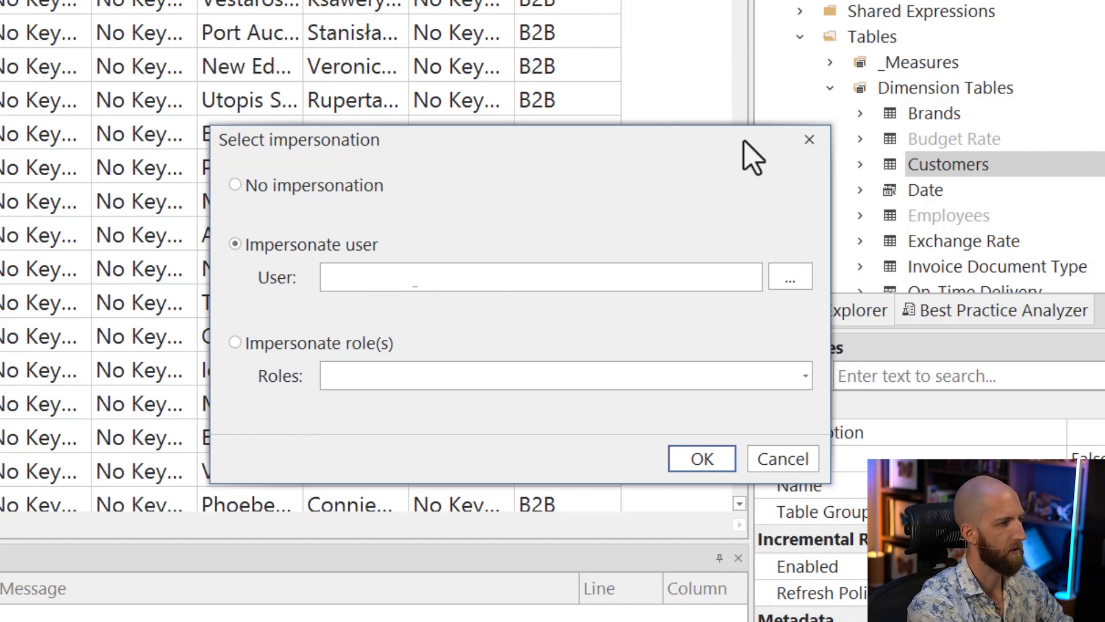
{"action": "left_click", "coordinate": [715, 457]}
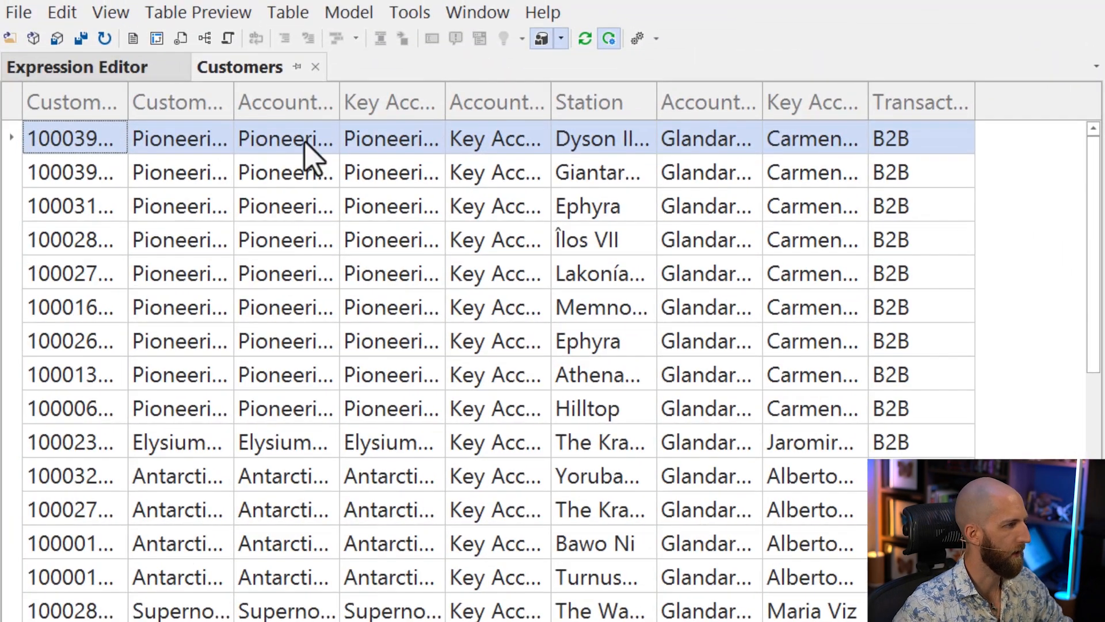
{"action": "left_click_drag", "start_coordinate": [765, 104], "coordinate": [901, 105]}
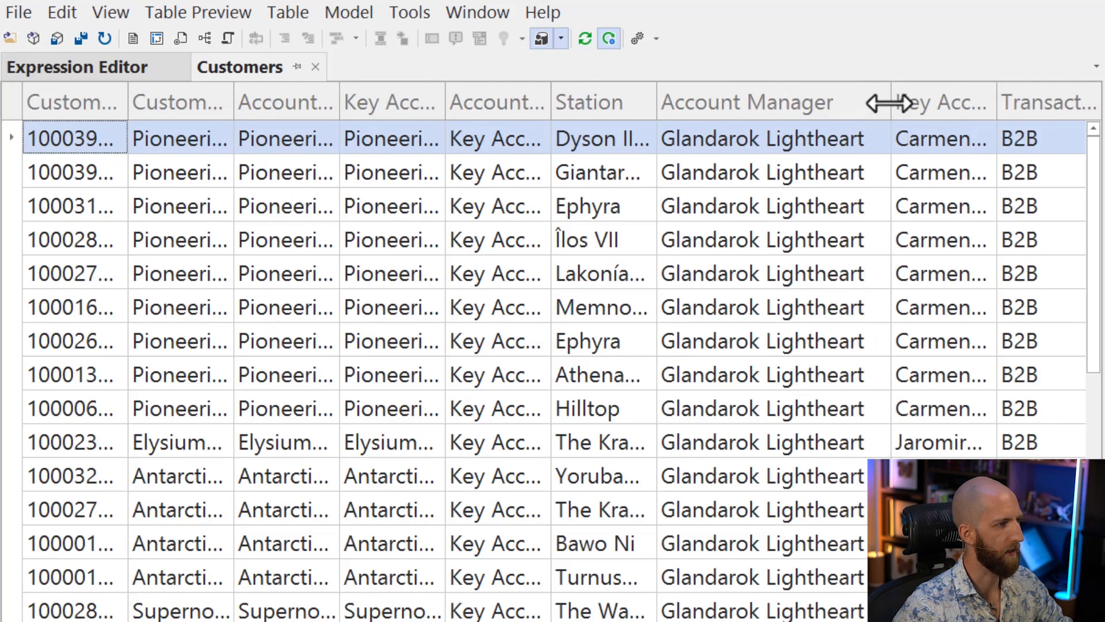
{"action": "left_click", "coordinate": [747, 137]}
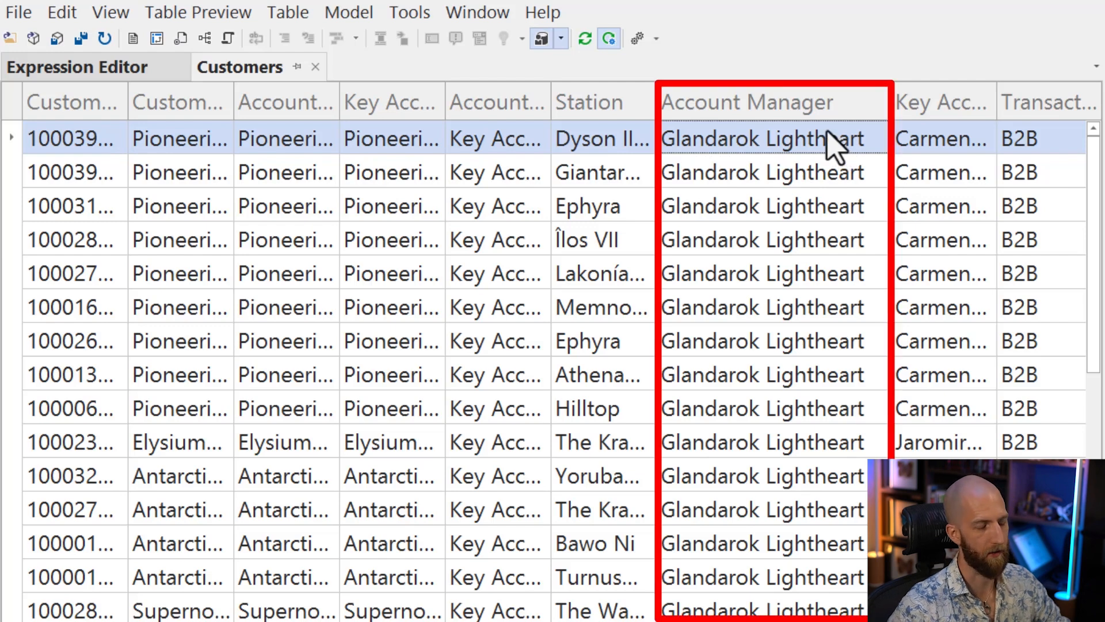
Open the M expression of the Employees partition and examine the e-mail substitution in its ReplacedEmail step
{"action": "left_click", "coordinate": [1104, 173]}
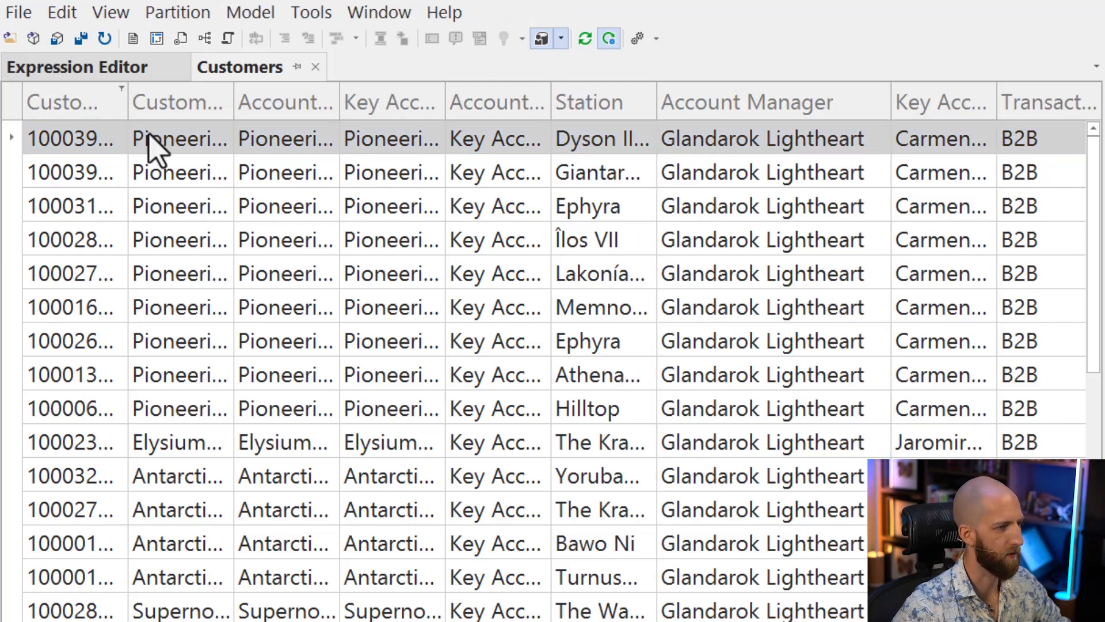
{"action": "left_click", "coordinate": [107, 68]}
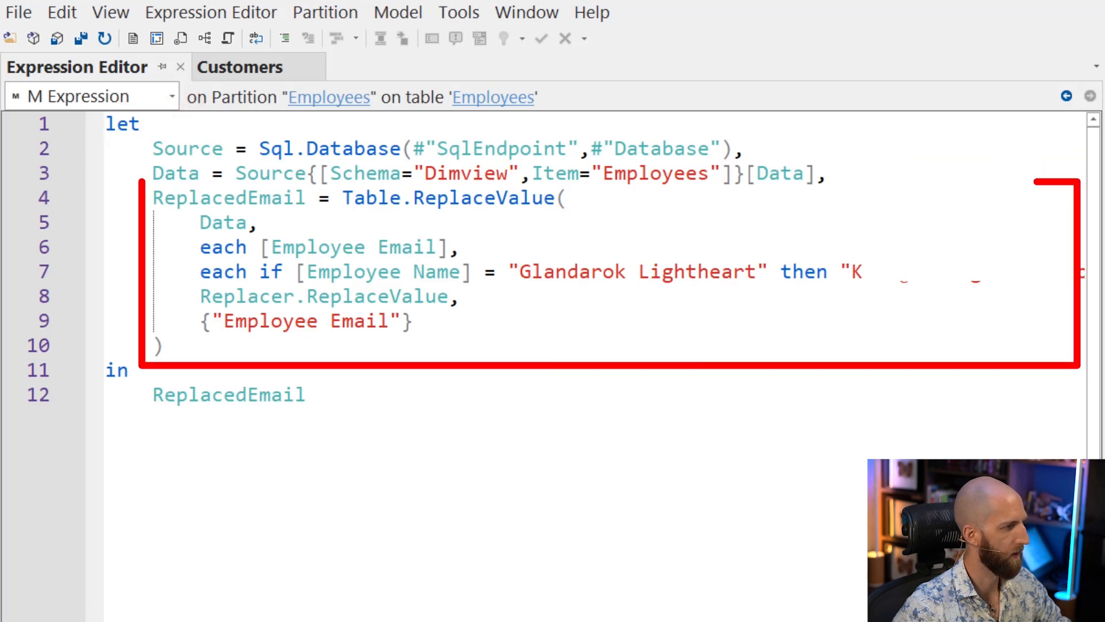
{"action": "left_click", "coordinate": [852, 275]}
{"action": "left_click_drag", "start_coordinate": [853, 278], "coordinate": [1041, 276]}
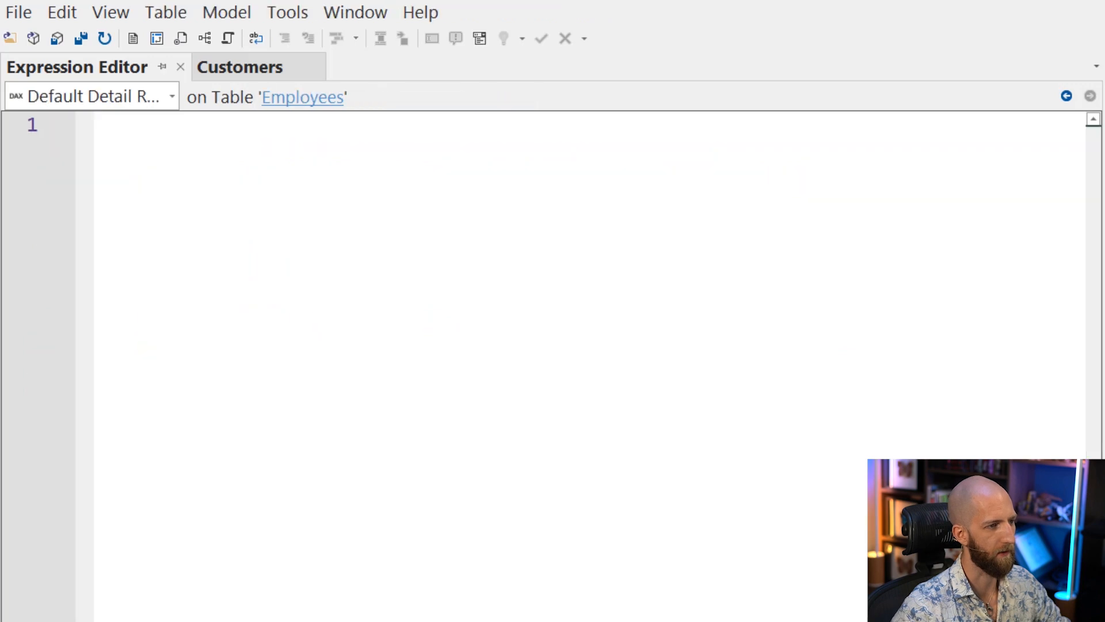
Preview the data of the Employees table and fit the Employee Name and Employee Email columns to their contents
{"action": "right_click", "coordinate": [835, 196]}
{"action": "left_click", "coordinate": [845, 240]}
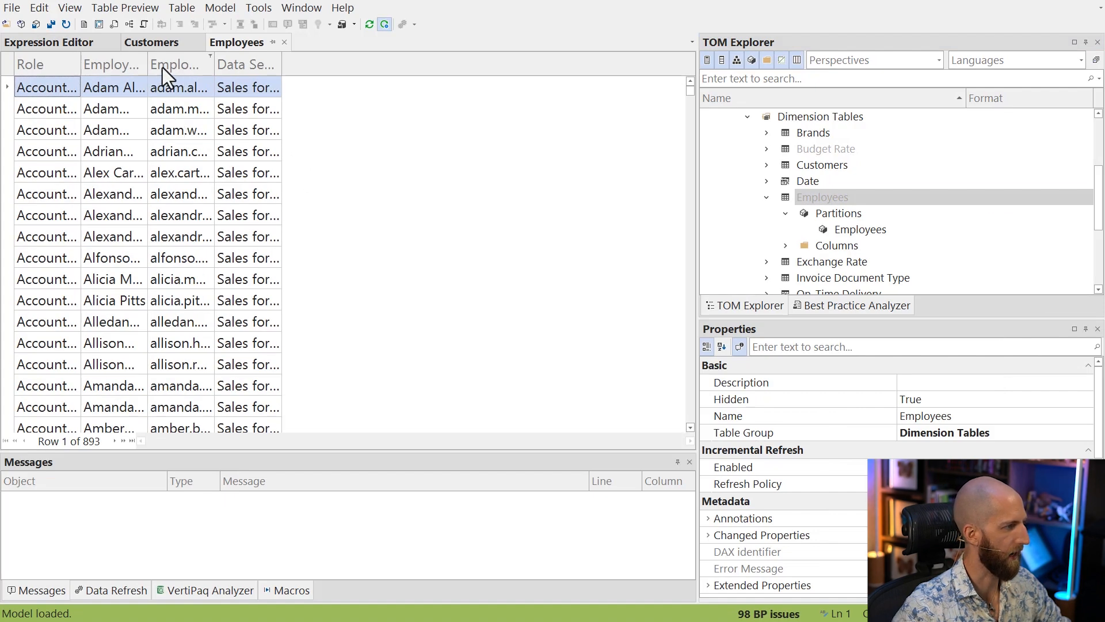
{"action": "double_click", "coordinate": [147, 64]}
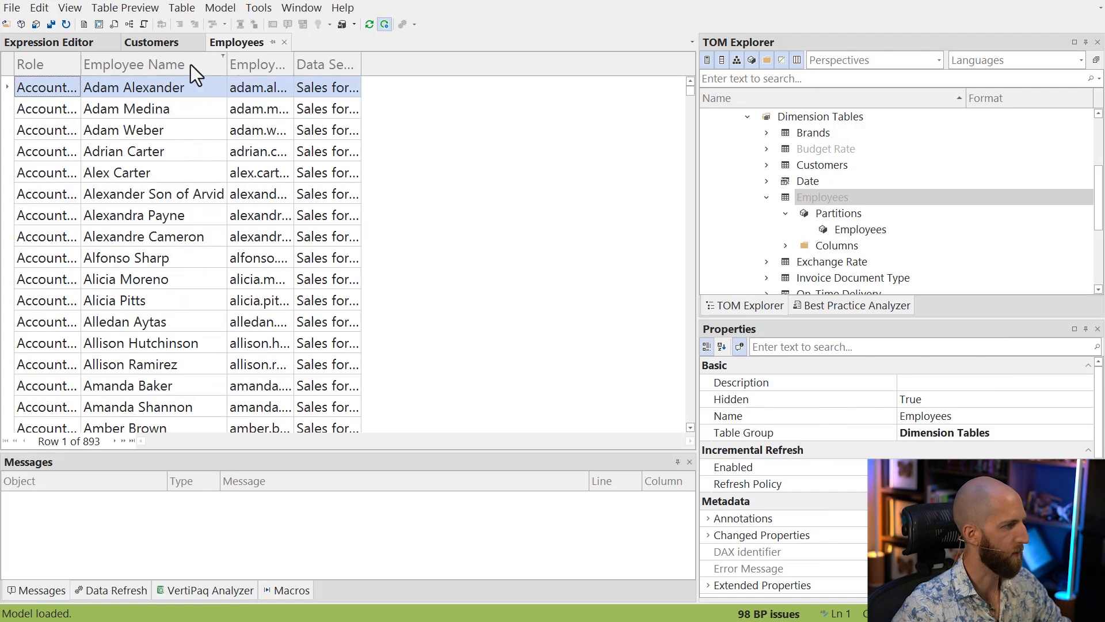
{"action": "double_click", "coordinate": [294, 71]}
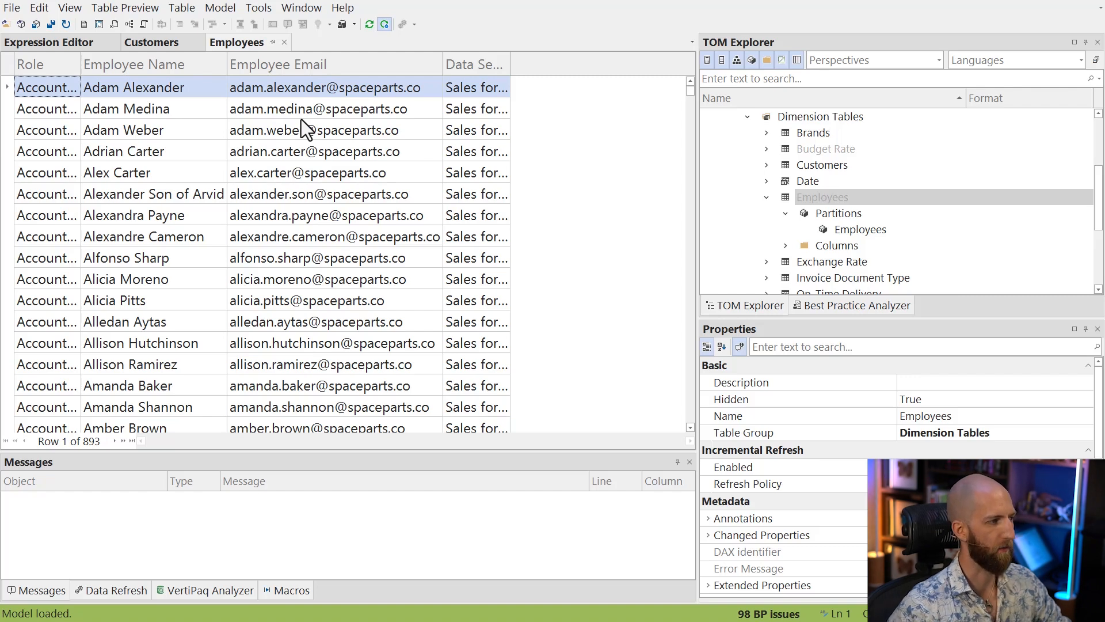
Filter Employee Name to the account manager named in the M expression and check that employee's e-mail
{"action": "left_click", "coordinate": [223, 58]}
{"action": "type", "text": "gland"}
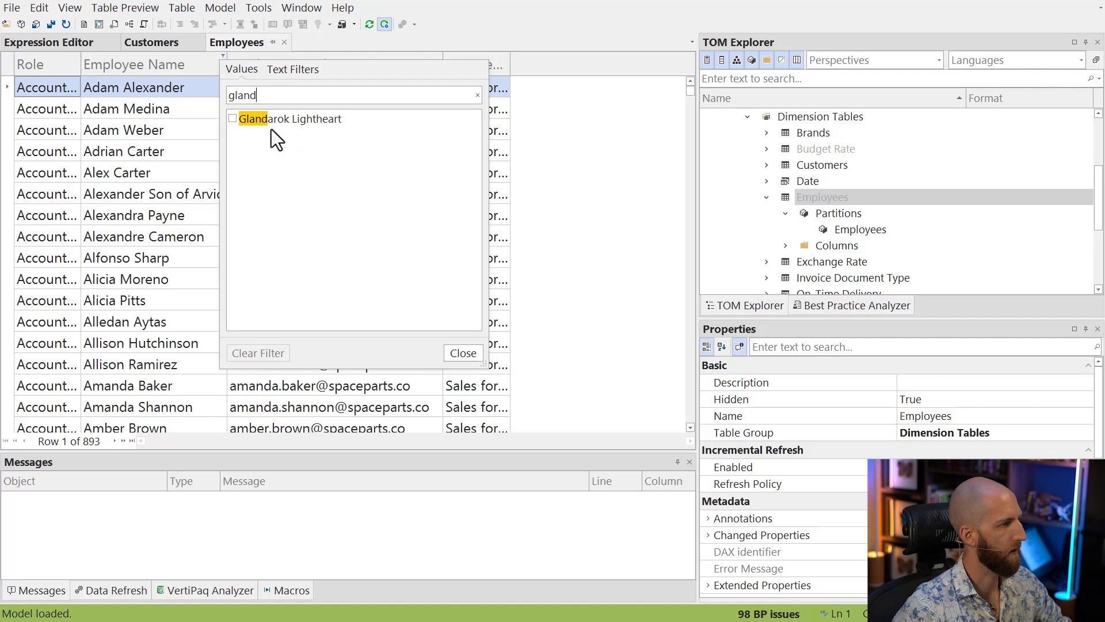
{"action": "left_click", "coordinate": [232, 119]}
{"action": "left_click", "coordinate": [463, 352]}
{"action": "left_click", "coordinate": [299, 87]}
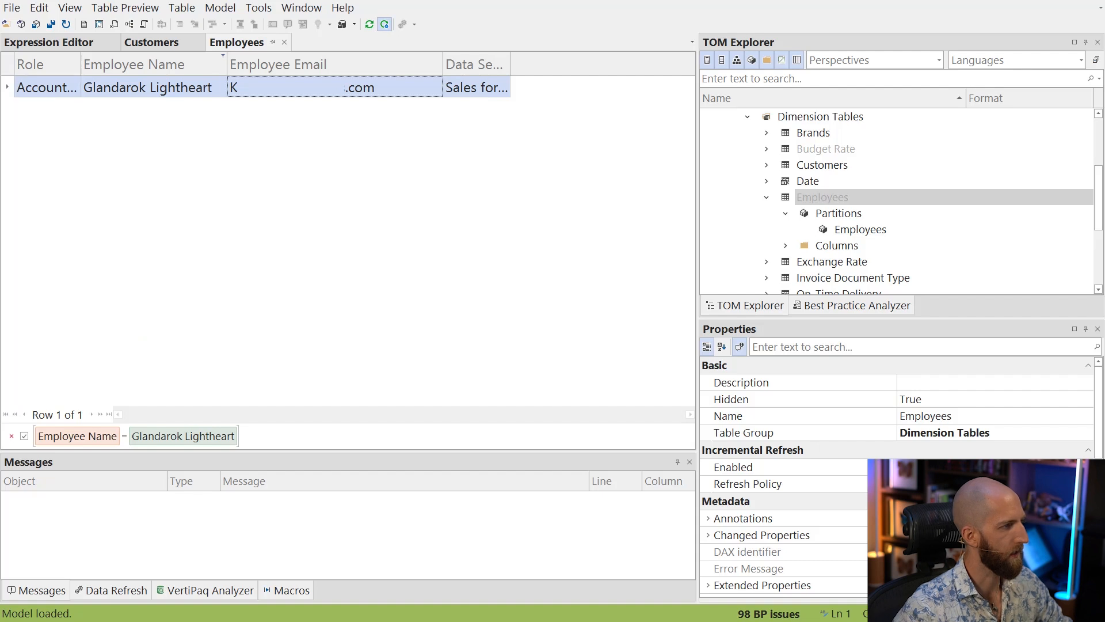
{"action": "left_click_drag", "start_coordinate": [226, 97], "coordinate": [401, 65]}
{"action": "key", "text": "Escape"}
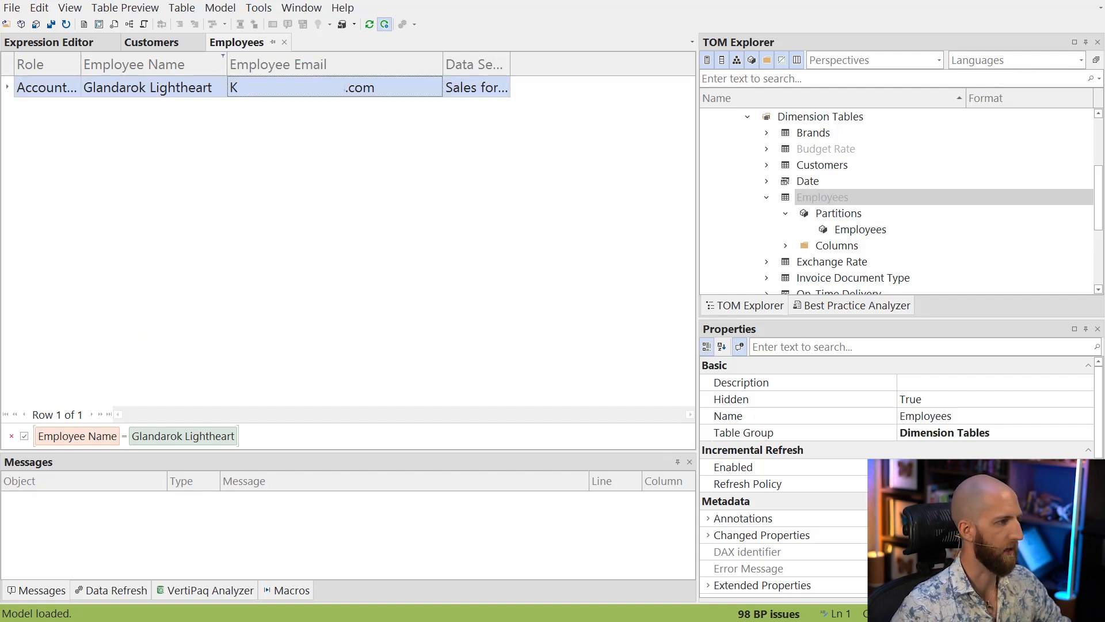
Return to the Customers preview and look through the Account Manager values returned under impersonation
{"action": "left_click", "coordinate": [170, 45]}
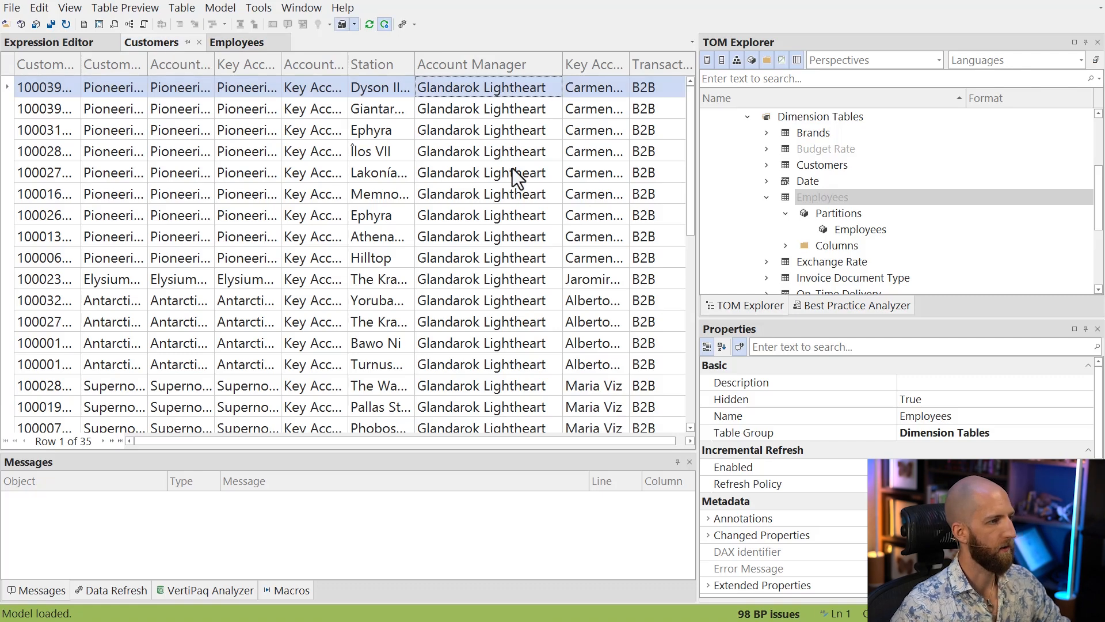
{"action": "scroll", "coordinate": [514, 168], "scroll_direction": "down", "scroll_amount": 7}
{"action": "scroll", "coordinate": [514, 173], "scroll_direction": "up", "scroll_amount": 7}
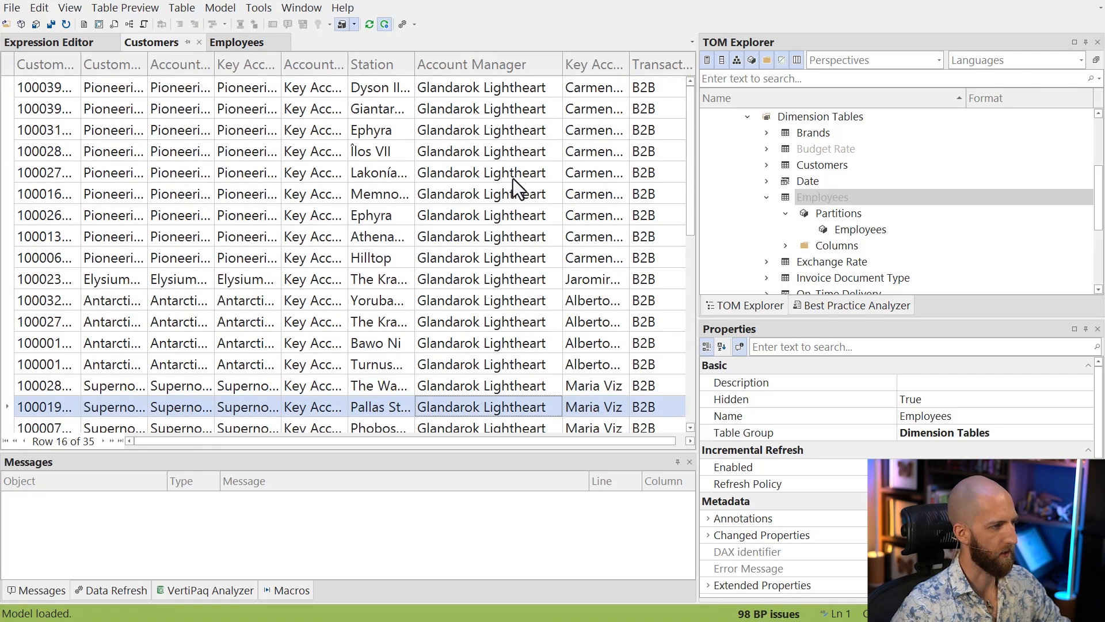
{"action": "left_click", "coordinate": [492, 92]}
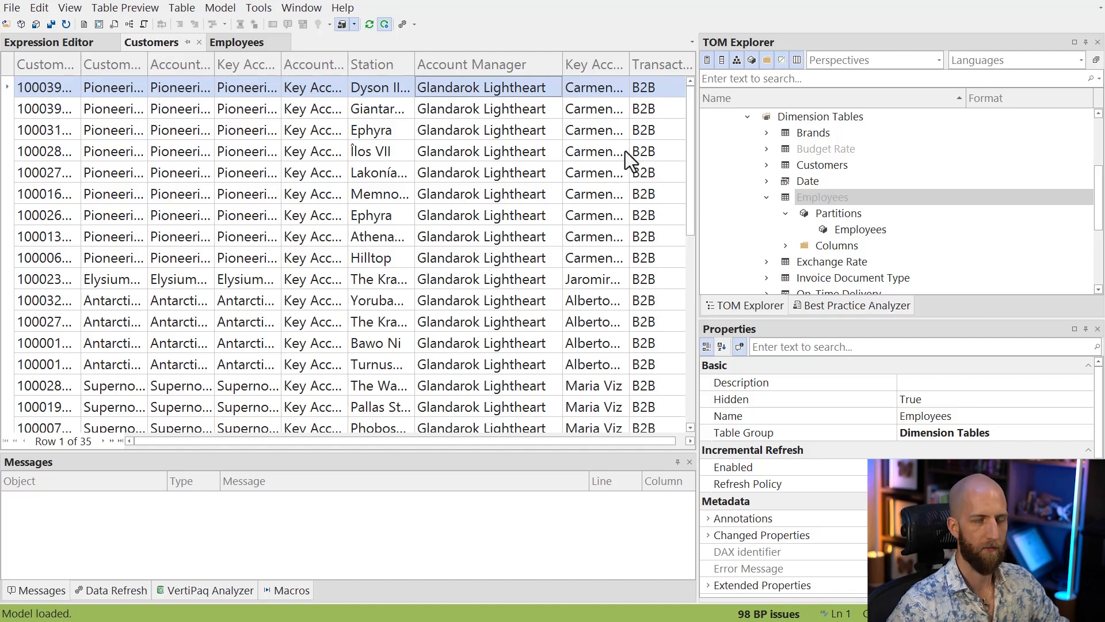
{"action": "scroll", "coordinate": [835, 202], "scroll_direction": "up", "scroll_amount": 1}
{"action": "scroll", "coordinate": [838, 214], "scroll_direction": "down", "scroll_amount": 1}
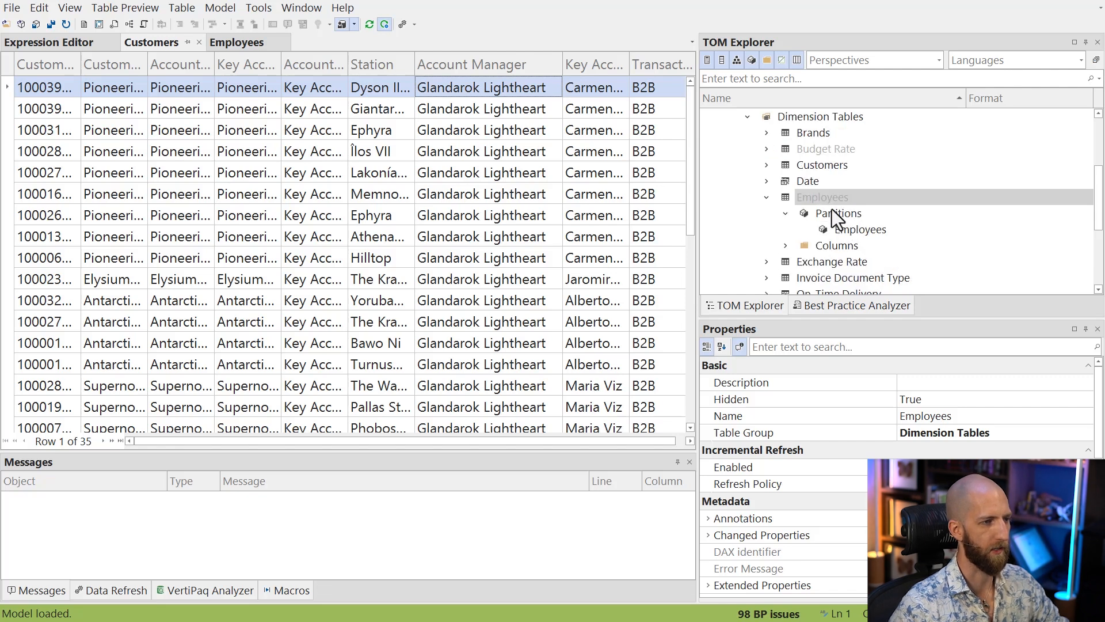
{"action": "right_click", "coordinate": [809, 167]}
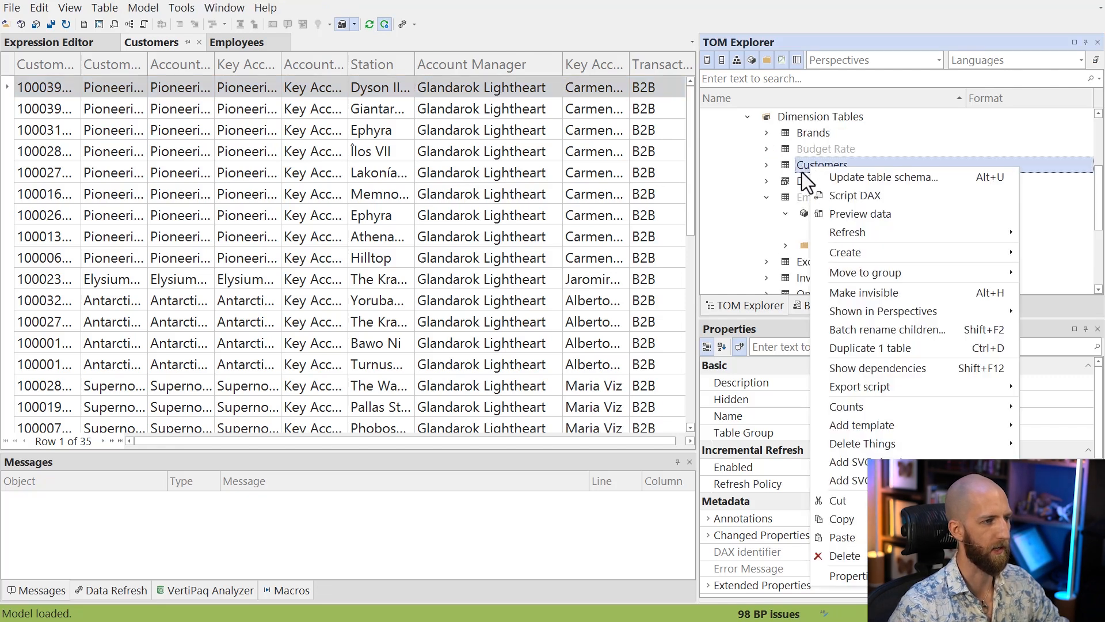
{"action": "left_click", "coordinate": [803, 168]}
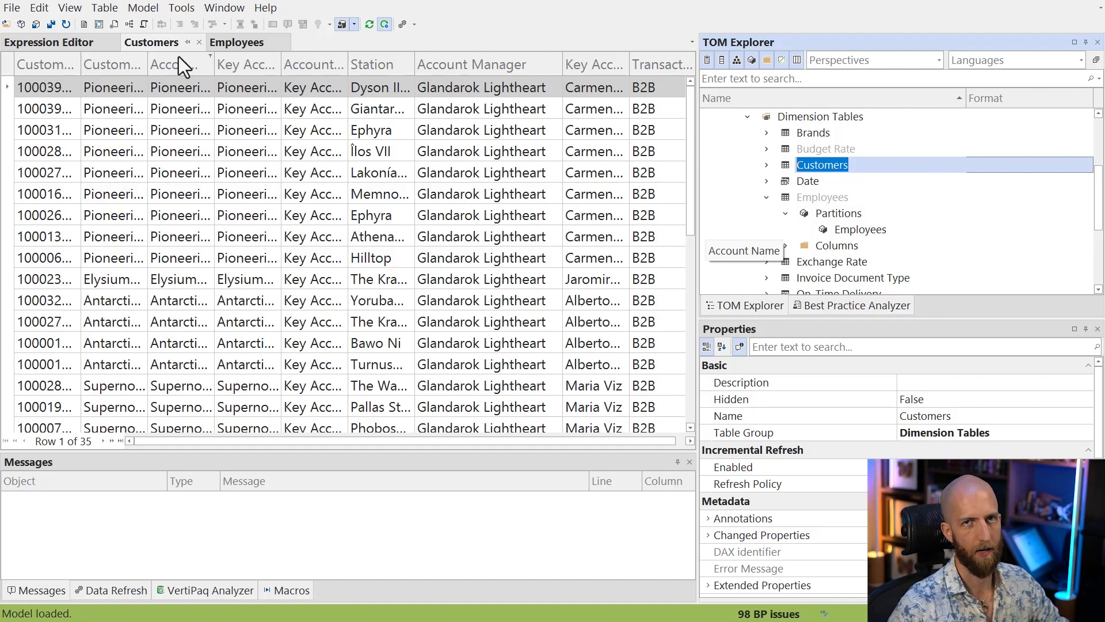
Create a new DAX query containing EVALUATE followed by a SUMMARIZECOLUMNS function
{"action": "left_click", "coordinate": [85, 25]}
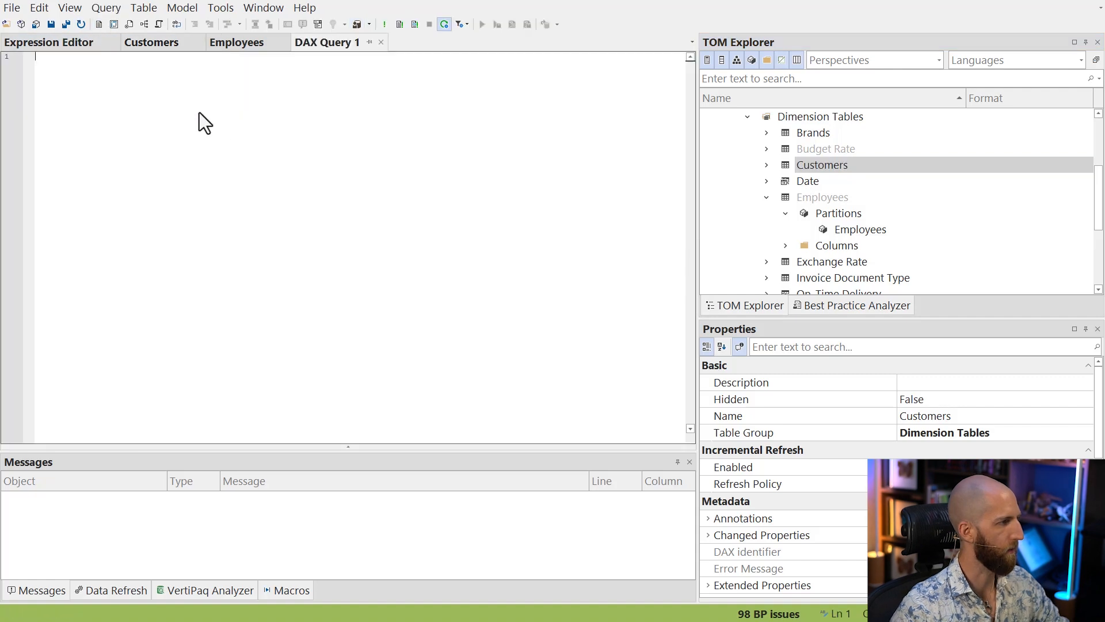
{"action": "type", "text": "EV"}
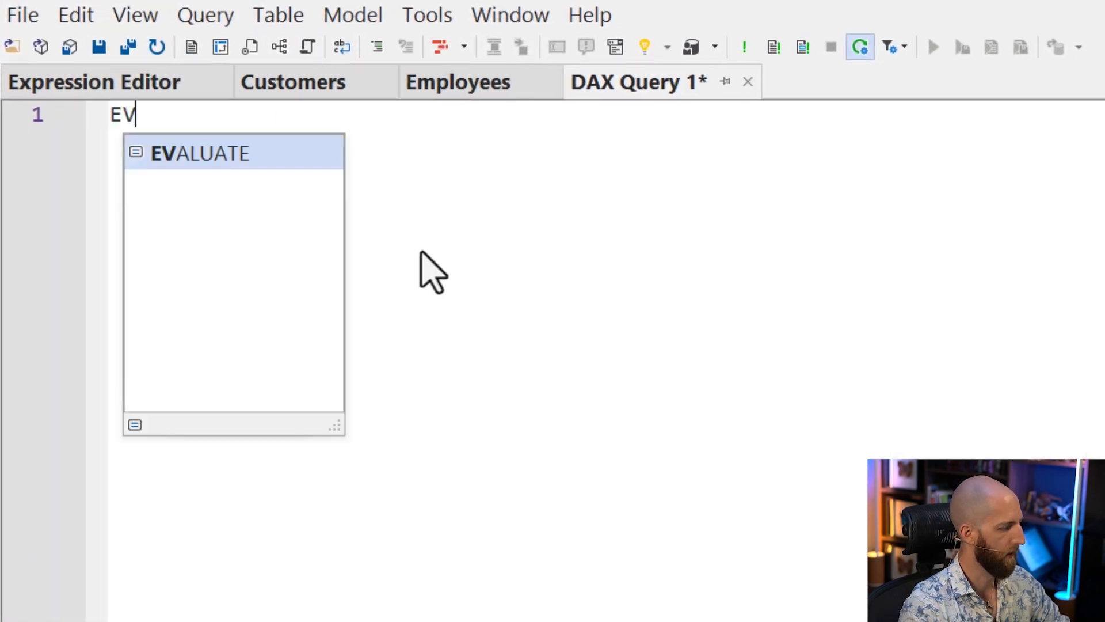
{"action": "key", "text": "Tab"}
{"action": "key", "text": "Return"}
{"action": "key", "text": "Return"}
{"action": "type", "text": "SUMMAR"}
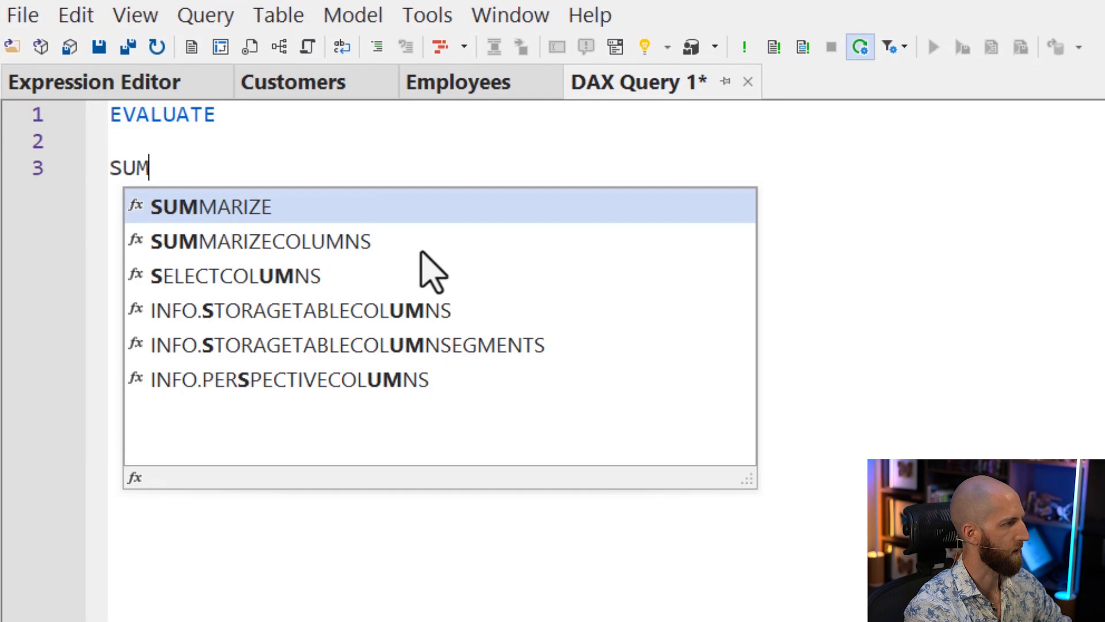
{"action": "key", "text": "Down"}
{"action": "key", "text": "Tab"}
{"action": "key", "text": "Return"}
Add 'Customers'[Key Account Name] as the first grouping column of SUMMARIZECOLUMNS
{"action": "type", "text": "'Customer"}
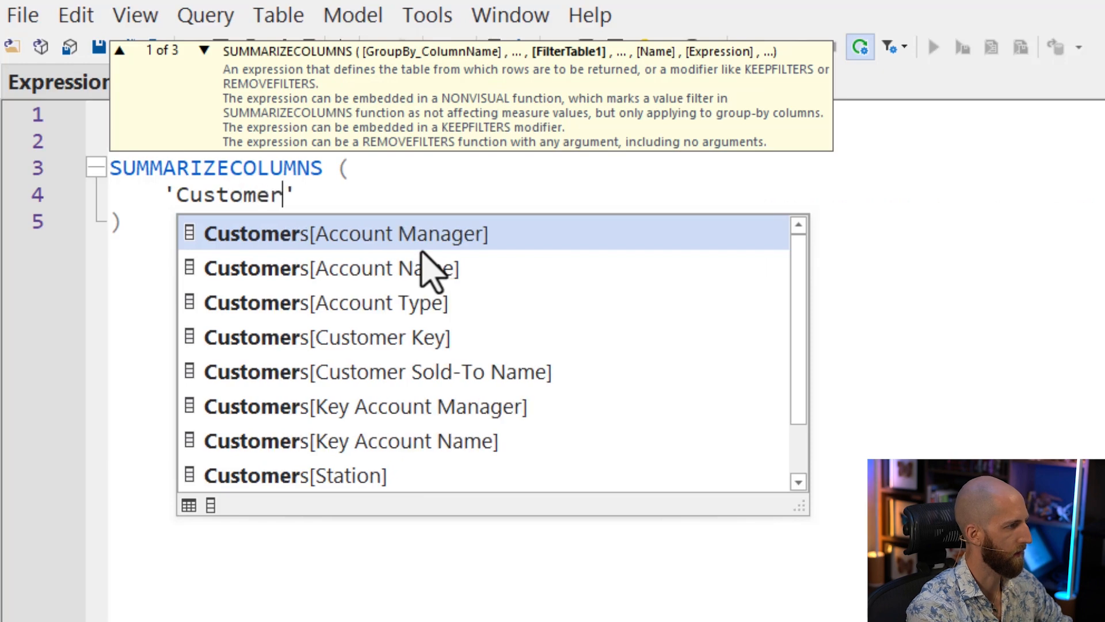
{"action": "key", "text": "Down"}
{"action": "key", "text": "Down"}
{"action": "key", "text": "Down"}
{"action": "key", "text": "Down"}
{"action": "key", "text": "Down"}
{"action": "key", "text": "Down"}
{"action": "key", "text": "Tab"}
{"action": "key", "text": "Return"}
{"action": "key", "text": "BackSpace"}
{"action": "key", "text": "BackSpace"}
Add 'Customers'[Account Manager] as the second grouping column of the query
{"action": "type", "text": ","}
{"action": "key", "text": "Return"}
{"action": "type", "text": "'Customers'"}
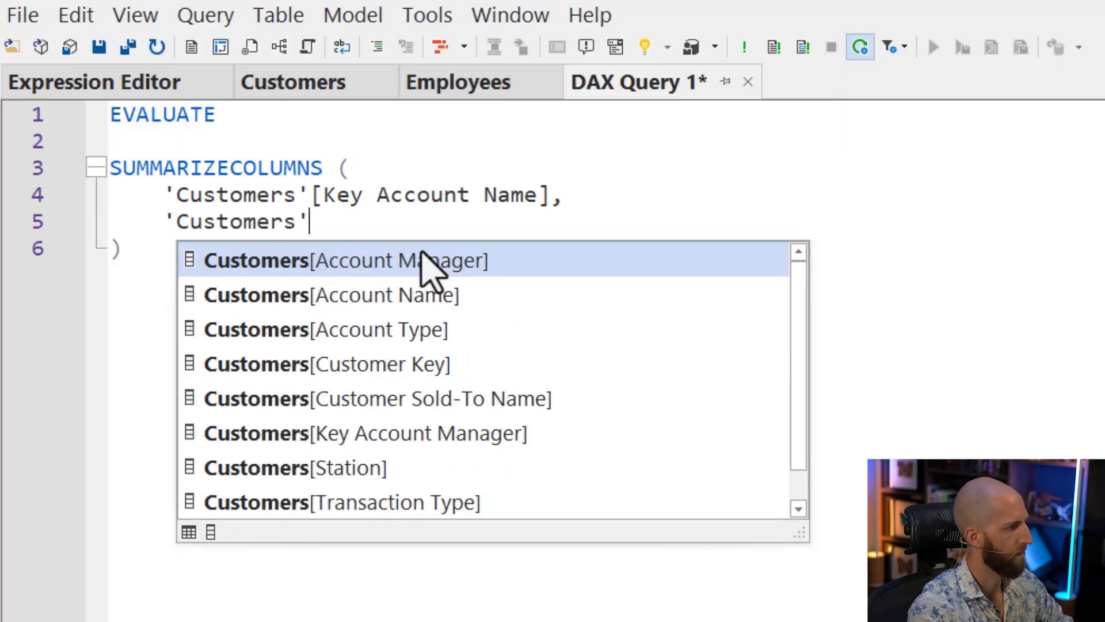
{"action": "key", "text": "Tab"}
Add a result column named "@#Customers" that returns the [# Customers] measure
{"action": "type", "text": ","}
{"action": "key", "text": "Return"}
{"action": "type", "text": "\""}
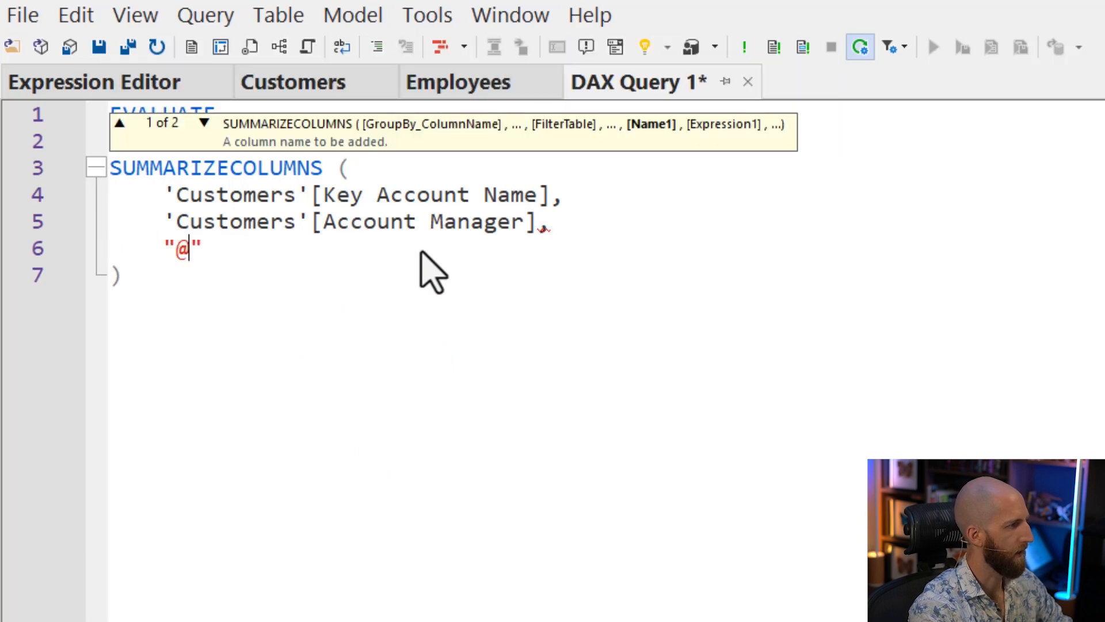
{"action": "type", "text": "@#Customers\", [#"}
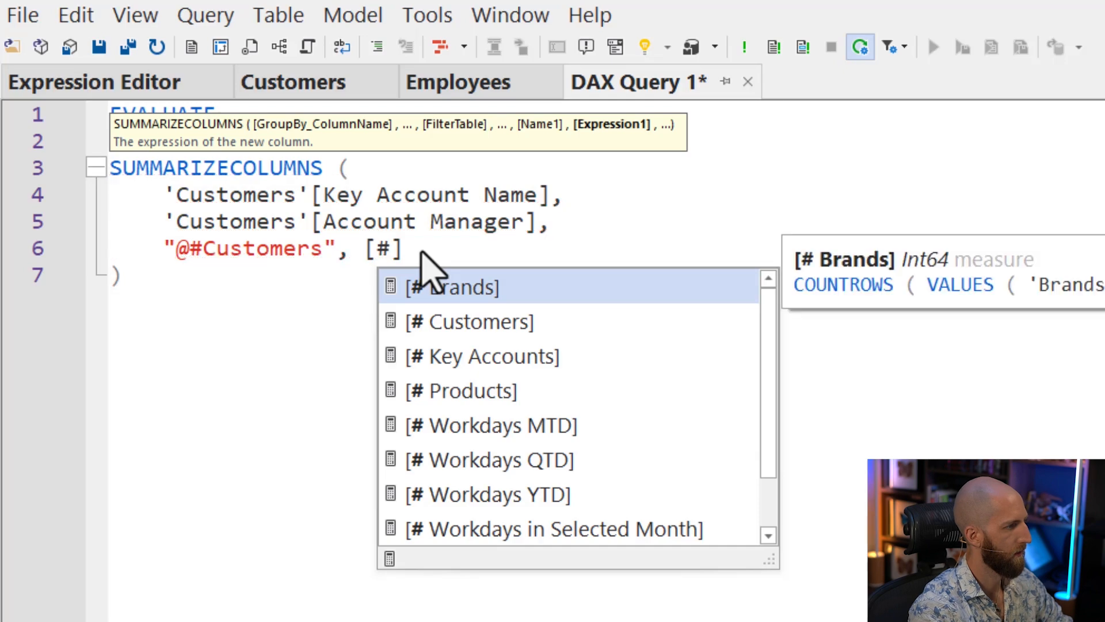
{"action": "key", "text": "Down"}
{"action": "key", "text": "Return"}
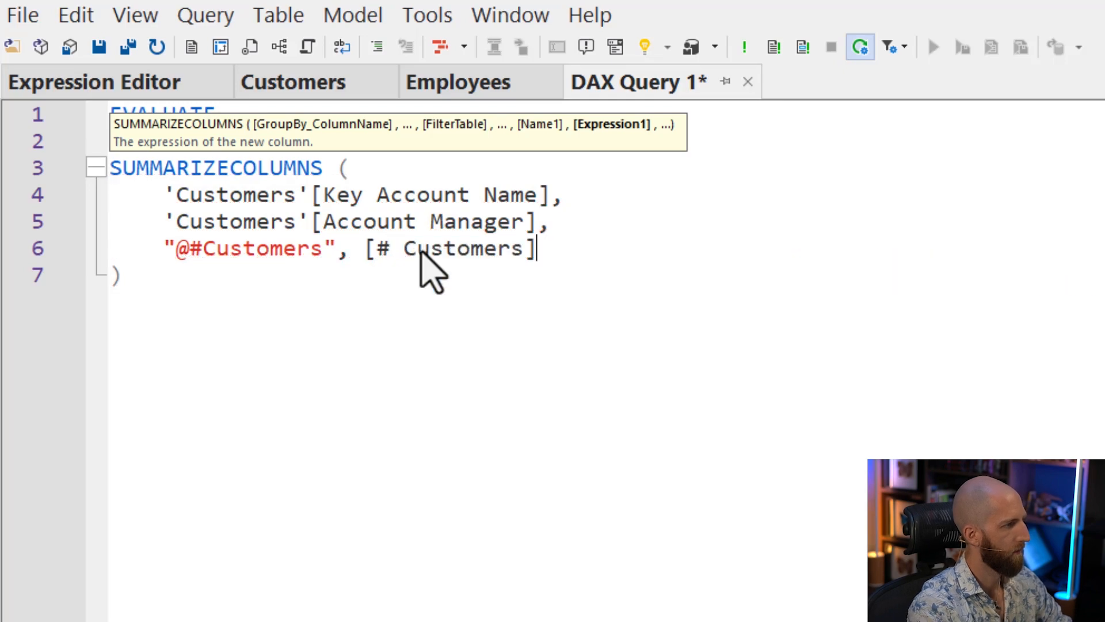
{"action": "key", "text": "Down"}
Run the DAX query, enlarge its results area and look through the returned rows
{"action": "left_click", "coordinate": [743, 47]}
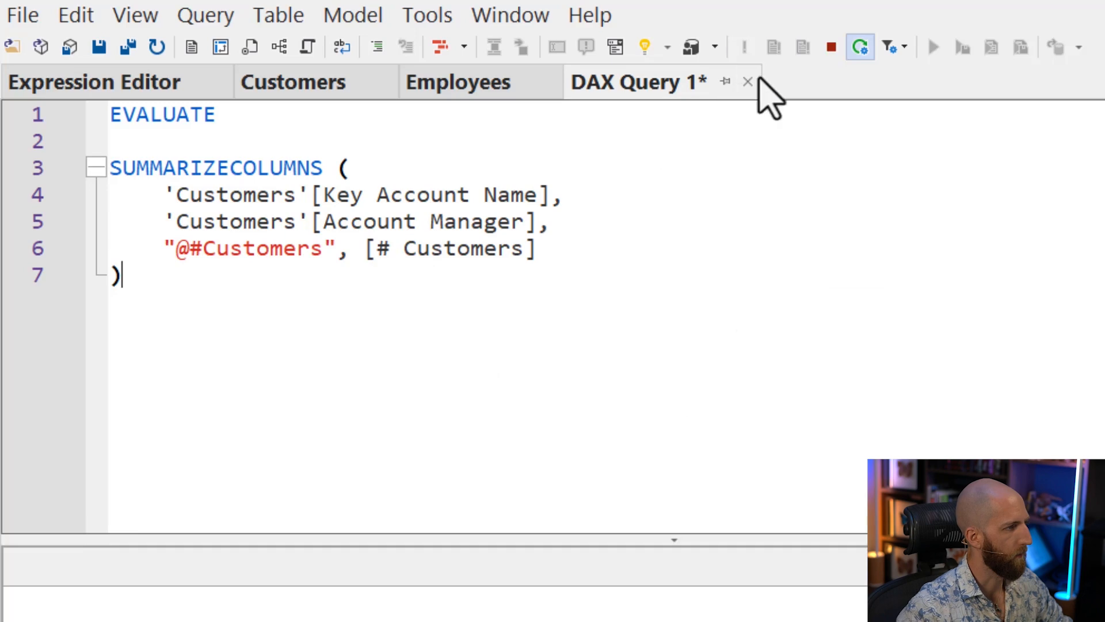
{"action": "left_click_drag", "start_coordinate": [693, 543], "coordinate": [710, 346]}
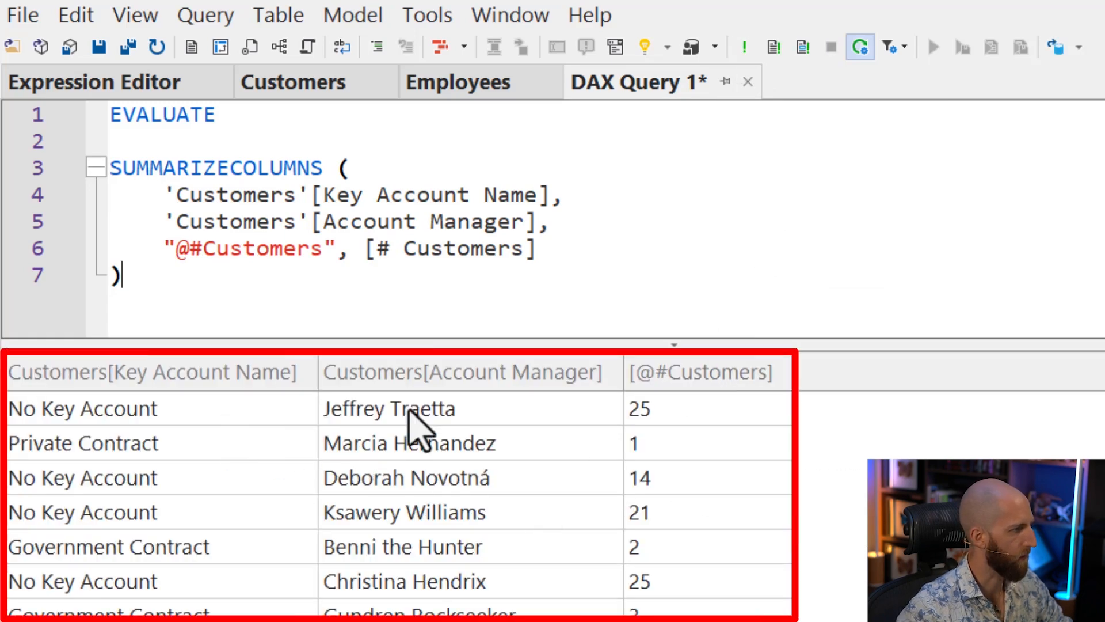
{"action": "scroll", "coordinate": [460, 486], "scroll_direction": "down", "scroll_amount": 2}
{"action": "scroll", "coordinate": [464, 492], "scroll_direction": "up", "scroll_amount": 2}
{"action": "scroll", "coordinate": [346, 483], "scroll_direction": "down", "scroll_amount": 1}
{"action": "scroll", "coordinate": [236, 478], "scroll_direction": "down", "scroll_amount": 1}
{"action": "scroll", "coordinate": [633, 449], "scroll_direction": "up", "scroll_amount": 1}
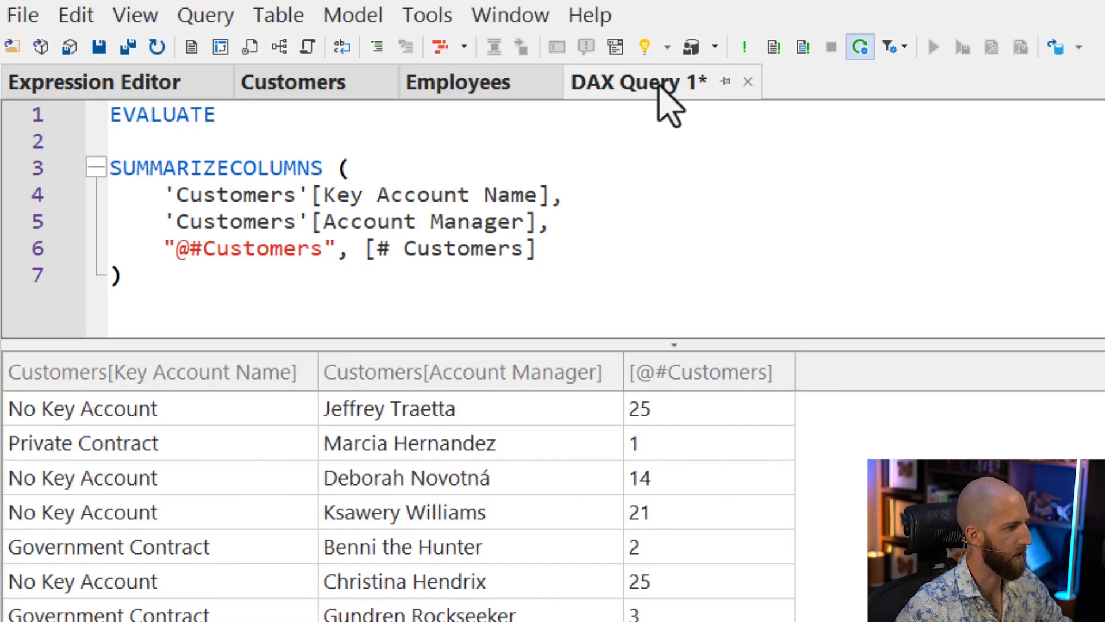
Impersonate a user for the DAX query by entering the user's e-mail
{"action": "left_click", "coordinate": [691, 47]}
{"action": "left_click", "coordinate": [854, 518]}
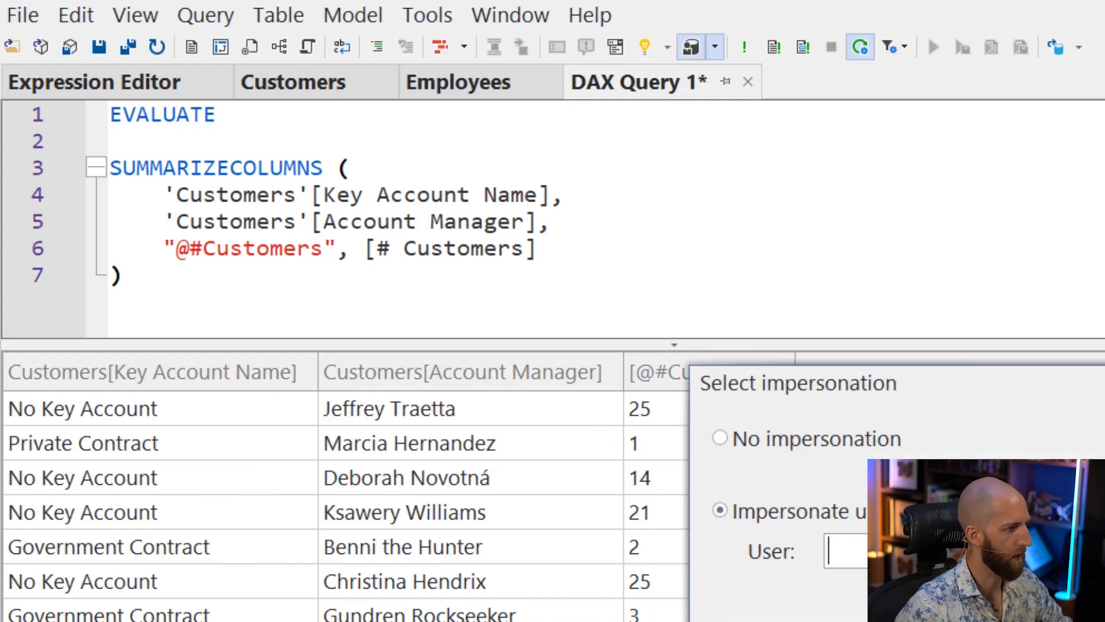
{"action": "type", "text": "kurt"}
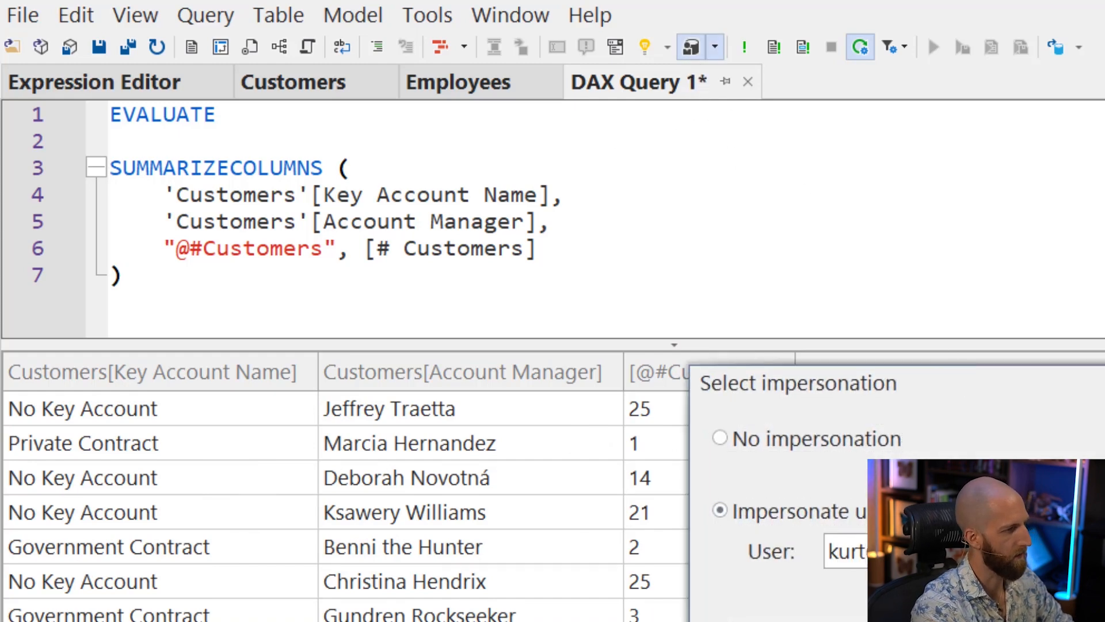
{"action": "key", "text": "Return"}
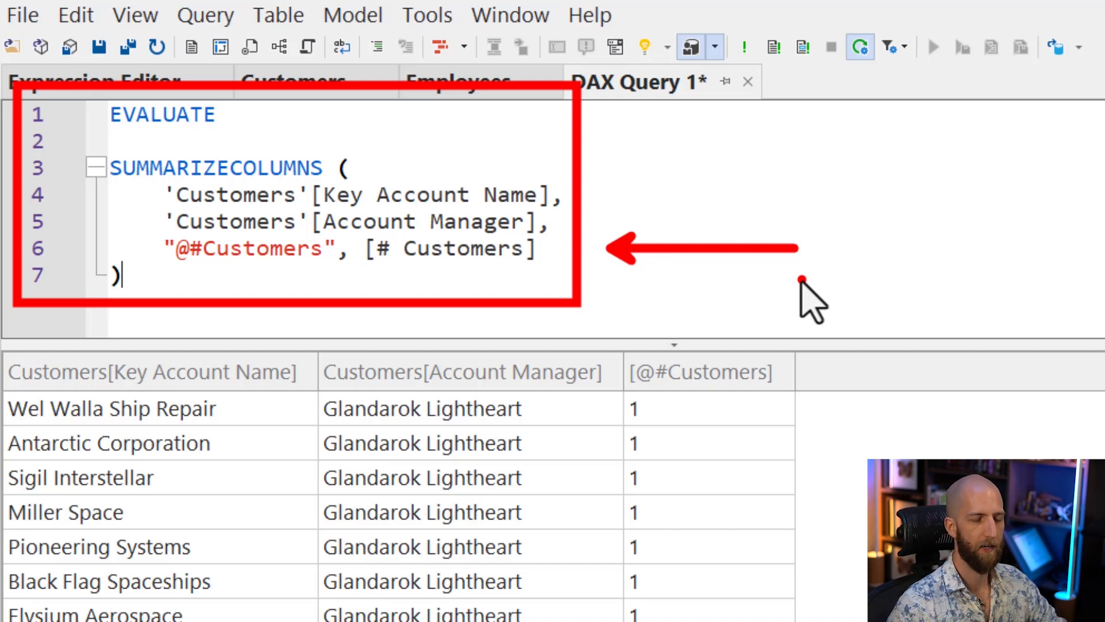
Insert the comment "// 1. RLS configured" on a new line directly above SUMMARIZECOLUMNS in the DAX query
{"action": "left_click", "coordinate": [285, 146]}
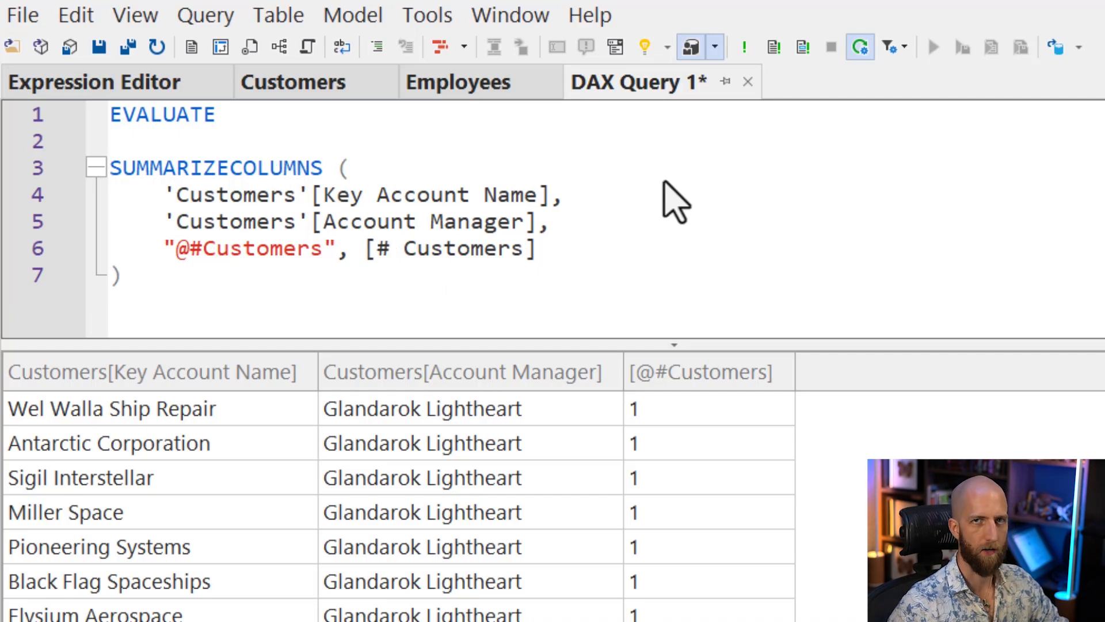
{"action": "key", "text": "Return"}
{"action": "scroll", "coordinate": [663, 182], "scroll_direction": "up", "scroll_amount": 2}
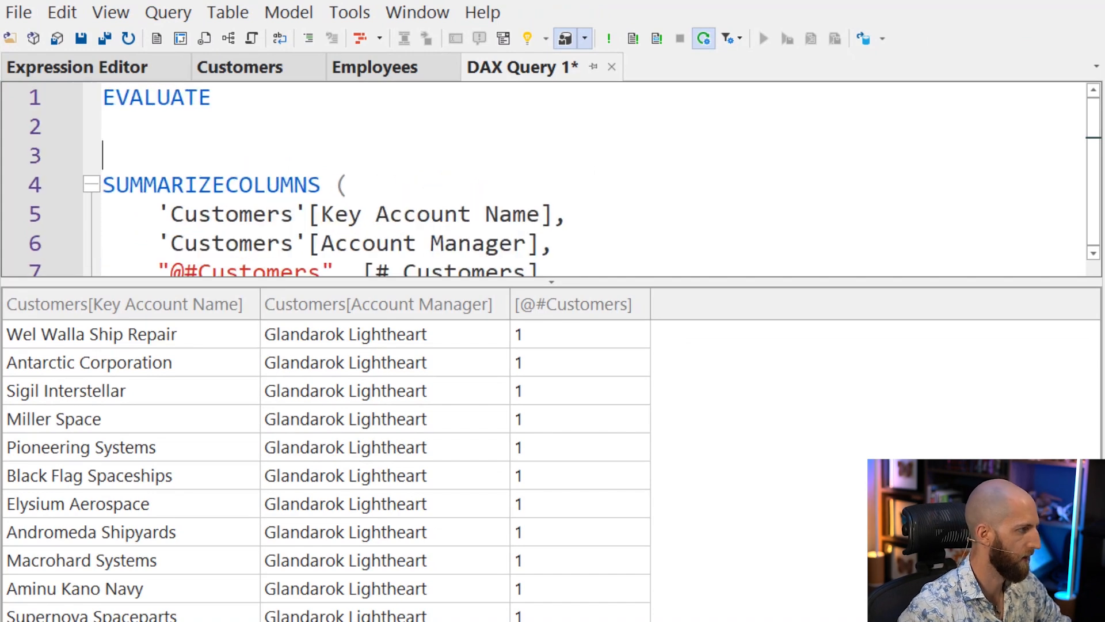
{"action": "type", "text": "// 1. RLS configured"}
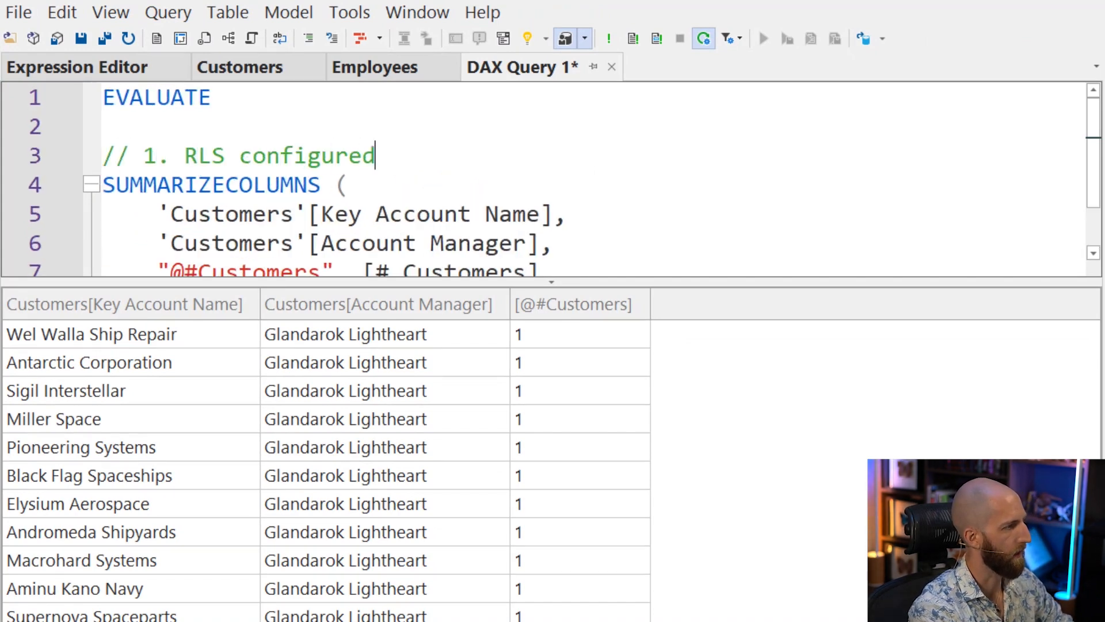
Add a second comment line reading "// 2. Add the user to the security role in Power BI"
{"action": "key", "text": "Return"}
{"action": "type", "text": "// 2. Add the u"}
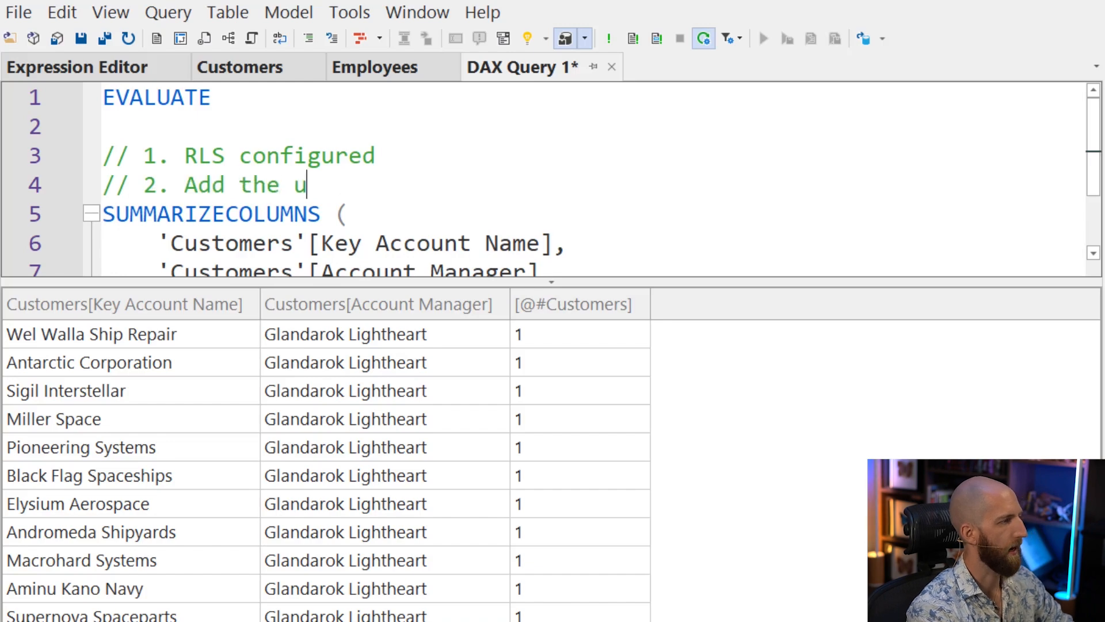
{"action": "type", "text": "ser to the security role in Power BI"}
Add a third comment line reading "// 3. Give the user both VIEW AND BUILD PERMISSIONS to the model"
{"action": "key", "text": "Return"}
{"action": "type", "text": "//"}
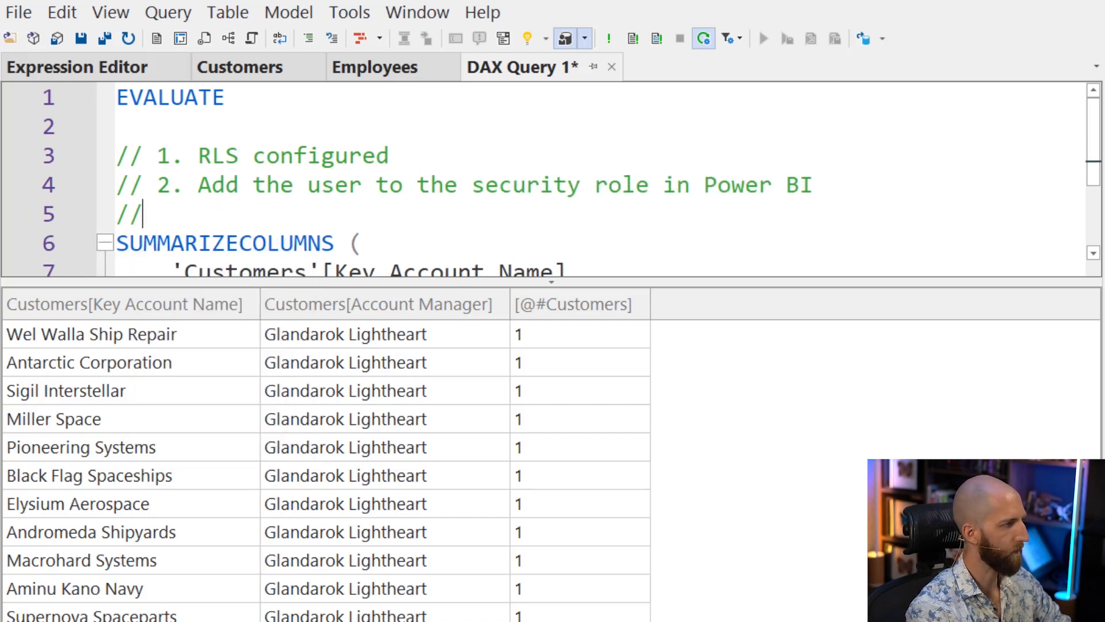
{"action": "type", "text": " 3. Give the users b"}
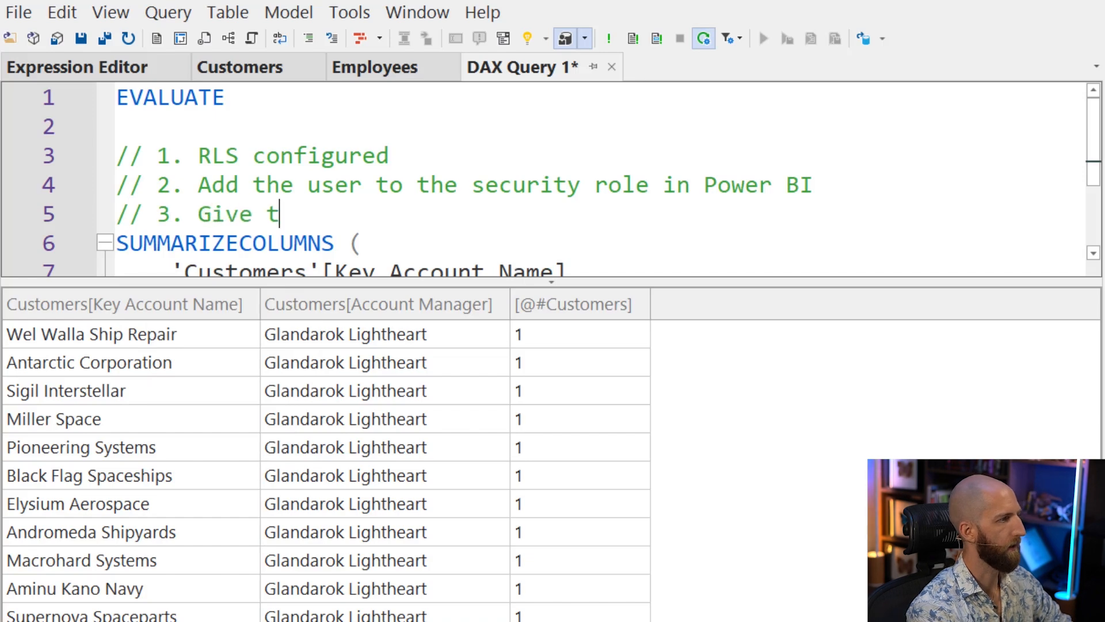
{"action": "key", "text": "BackSpace"}
{"action": "key", "text": "BackSpace"}
{"action": "key", "text": "BackSpace"}
{"action": "type", "text": "bot"}
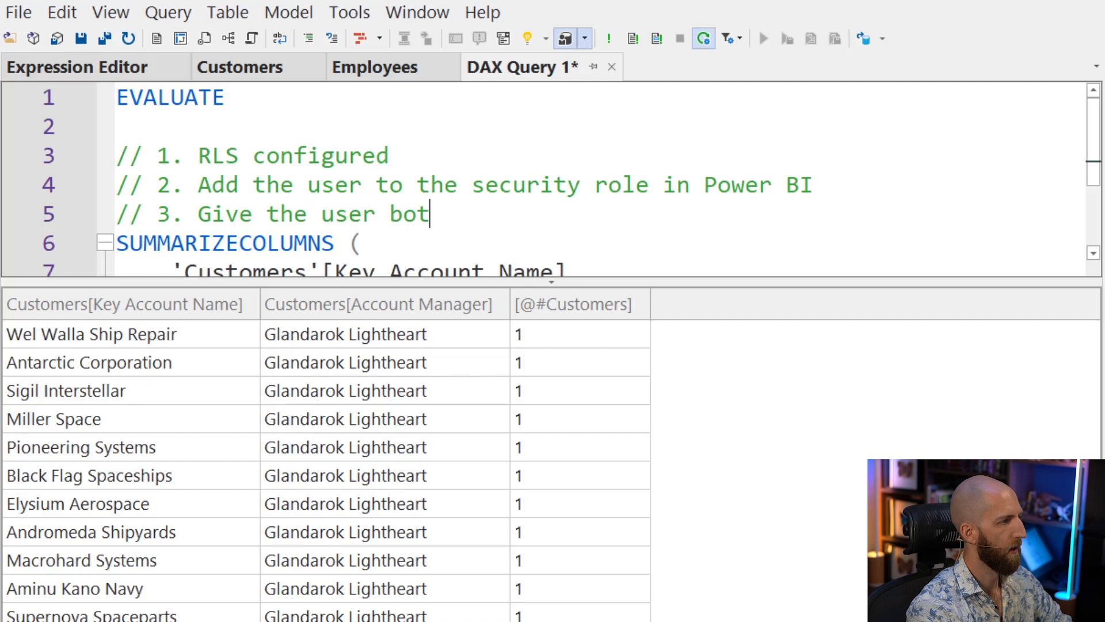
{"action": "type", "text": "h VIEW AND "}
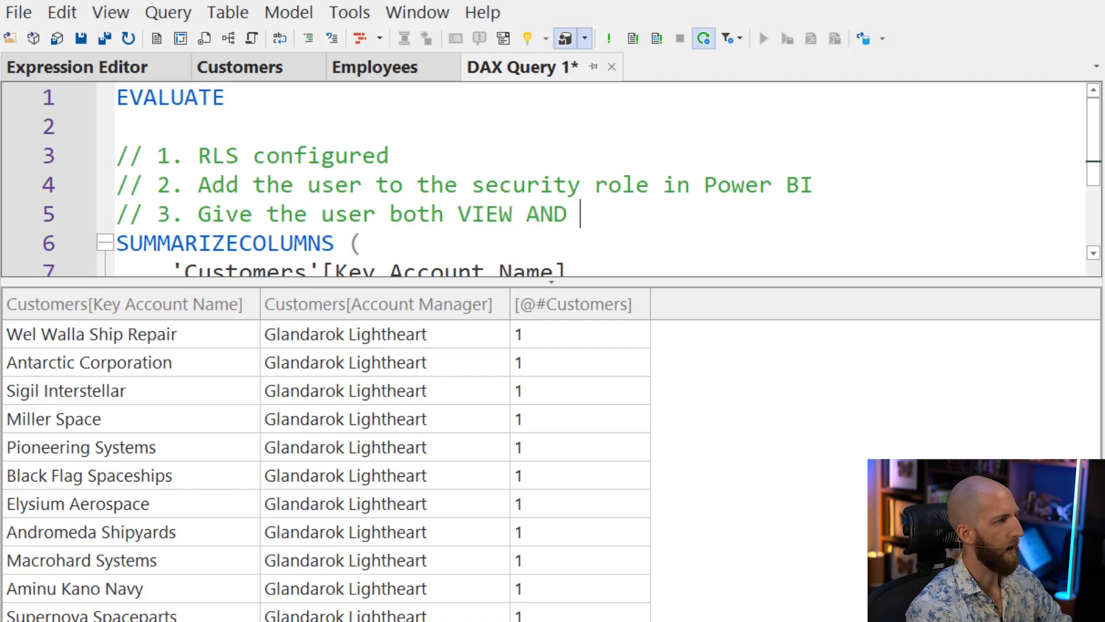
{"action": "type", "text": "BUILD PERMISSIONS"}
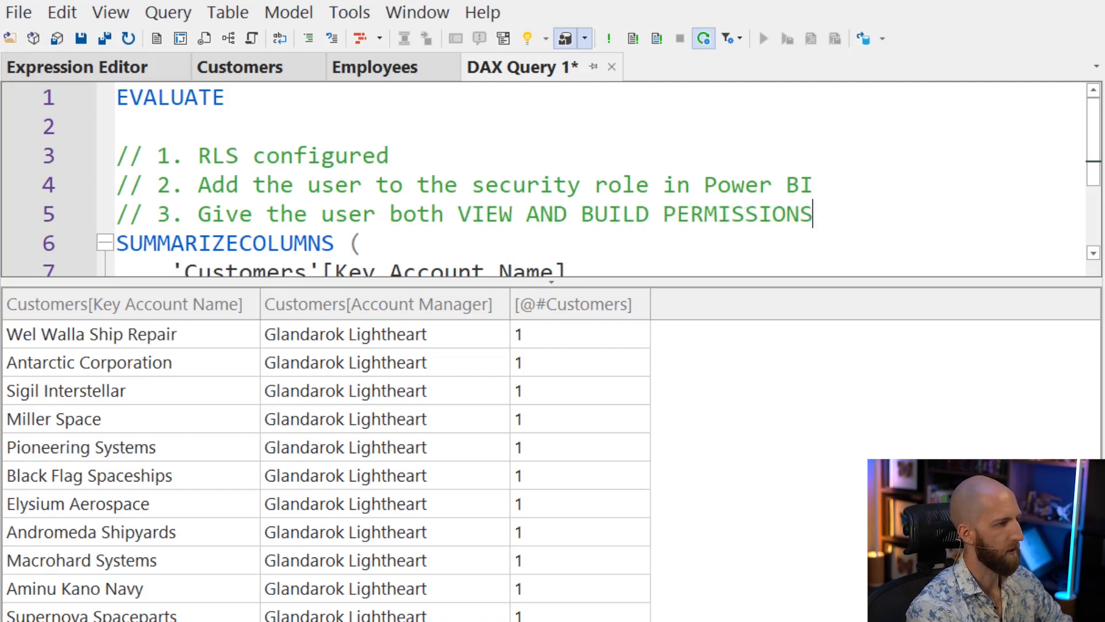
{"action": "type", "text": " to the model"}
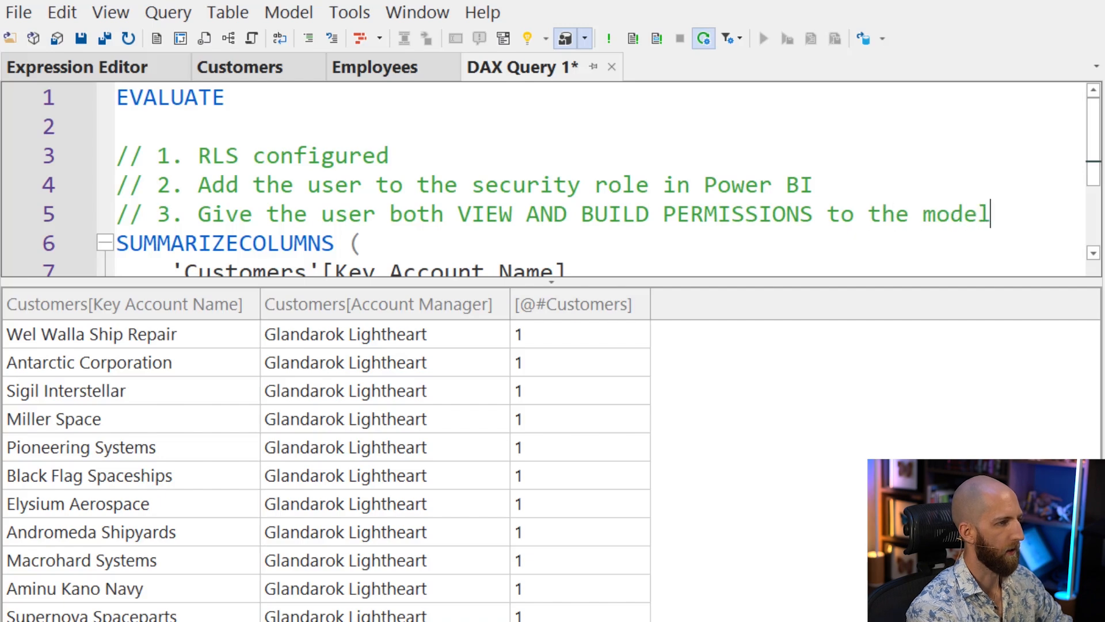
{"action": "left_click_drag", "start_coordinate": [471, 215], "coordinate": [814, 214]}
{"action": "left_click", "coordinate": [841, 214]}
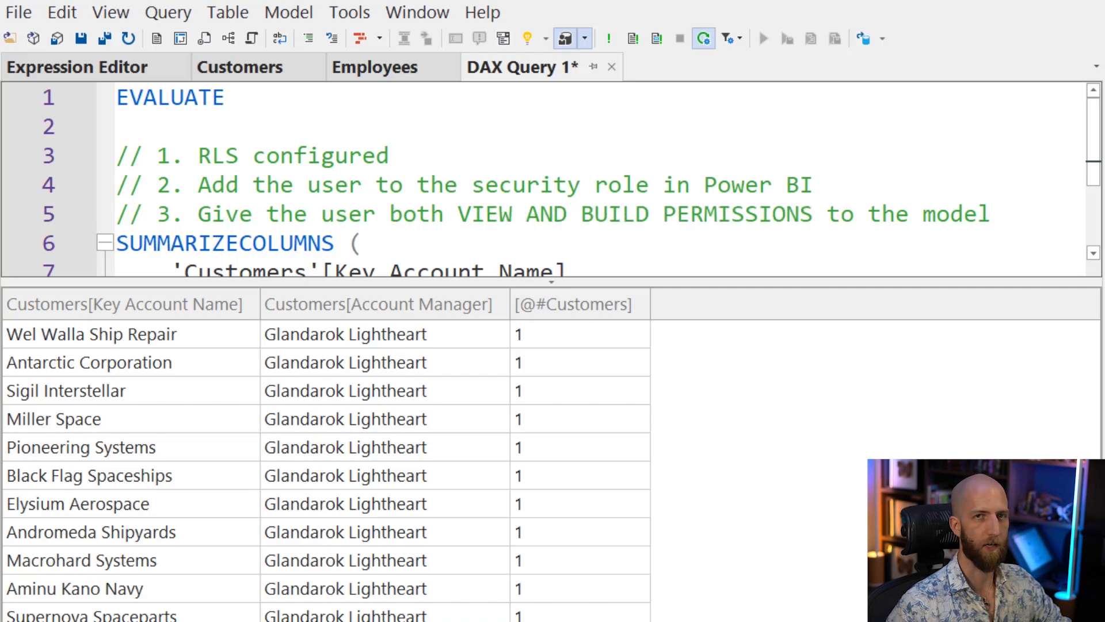